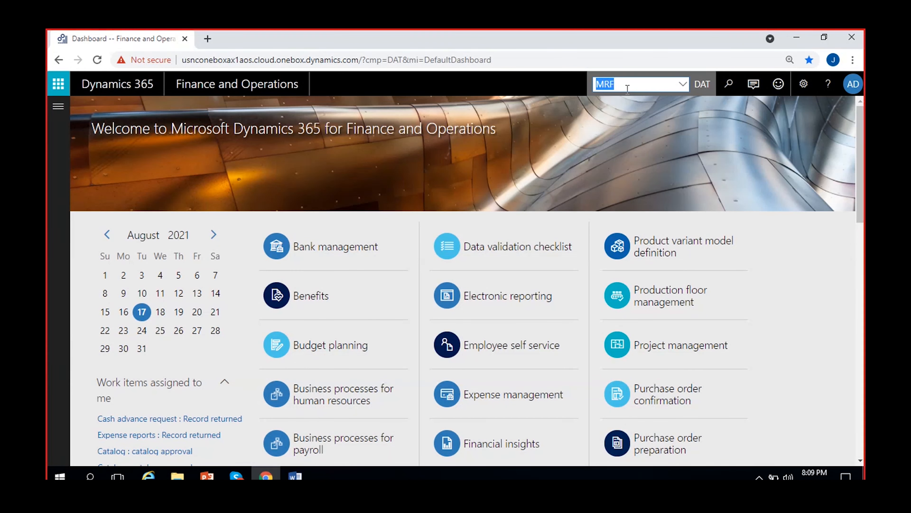
Switch the company to MRF and open the balance control accounts page under the General ledger chart of accounts.
left_click(638, 83)
key("Return")
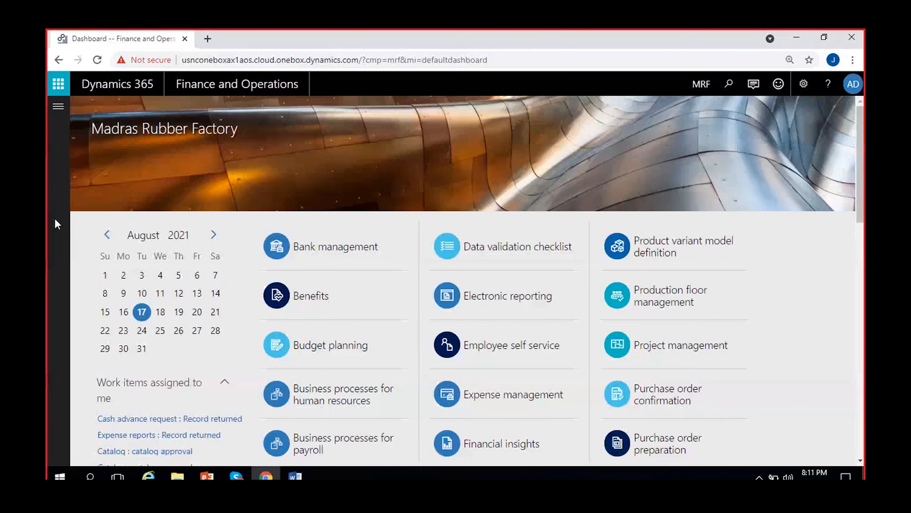
left_click(58, 105)
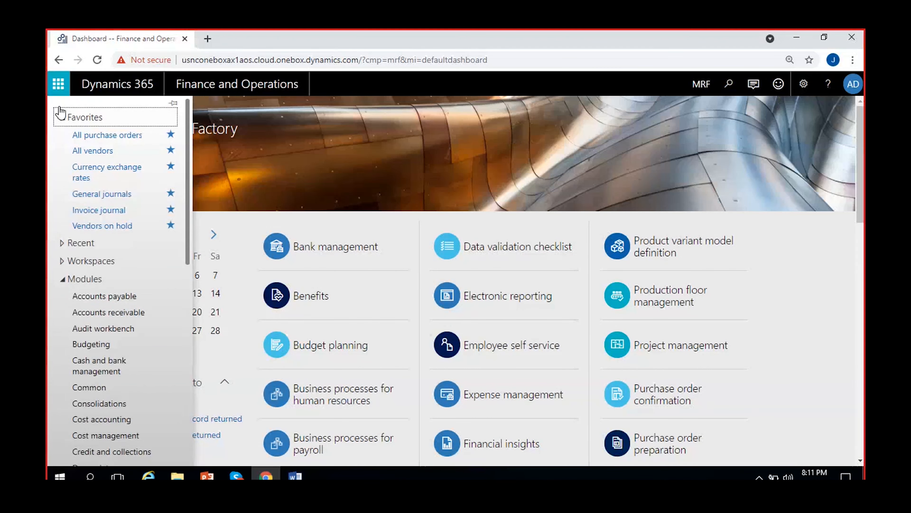
scroll(100, 324, "down", 2)
scroll(100, 325, "down", 3)
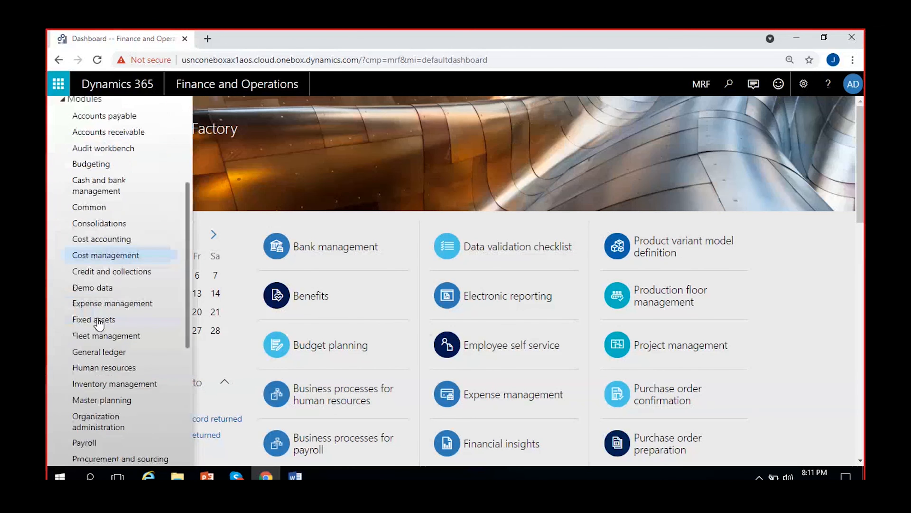
left_click(101, 353)
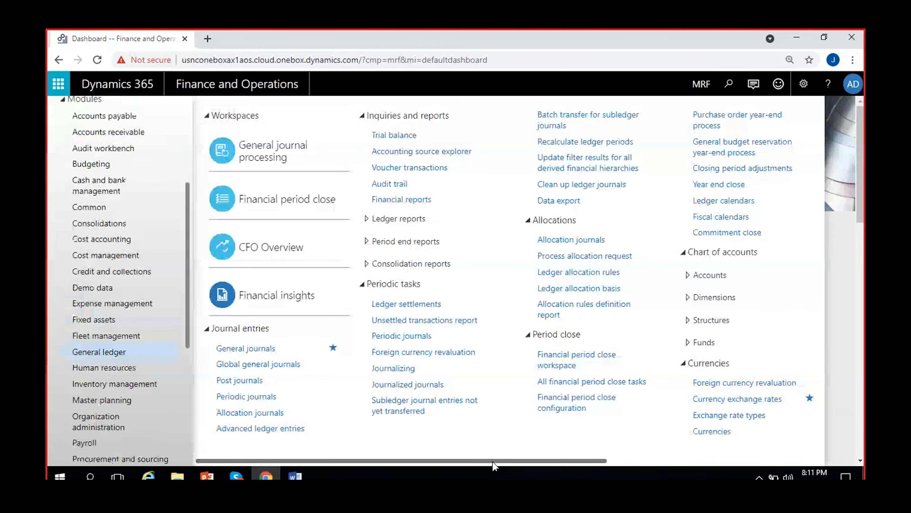
left_click(707, 275)
left_click_drag(537, 460, 637, 460)
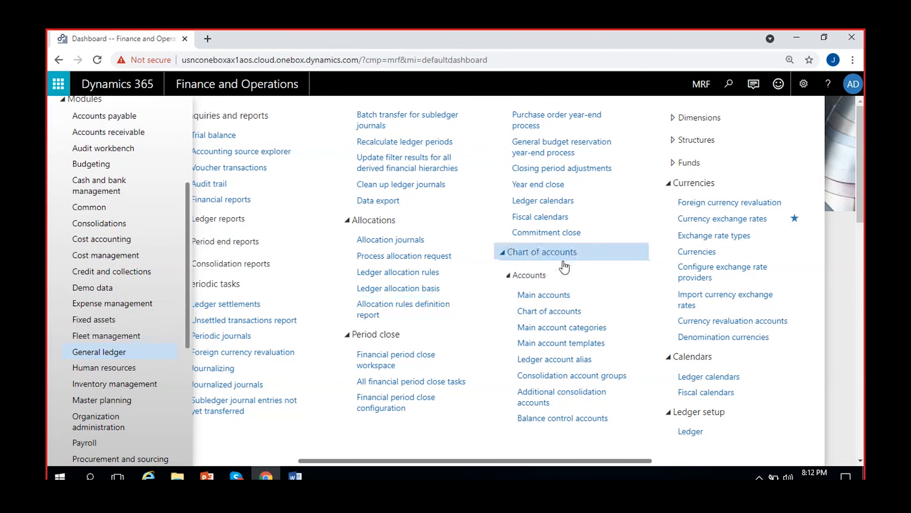
left_click(564, 420)
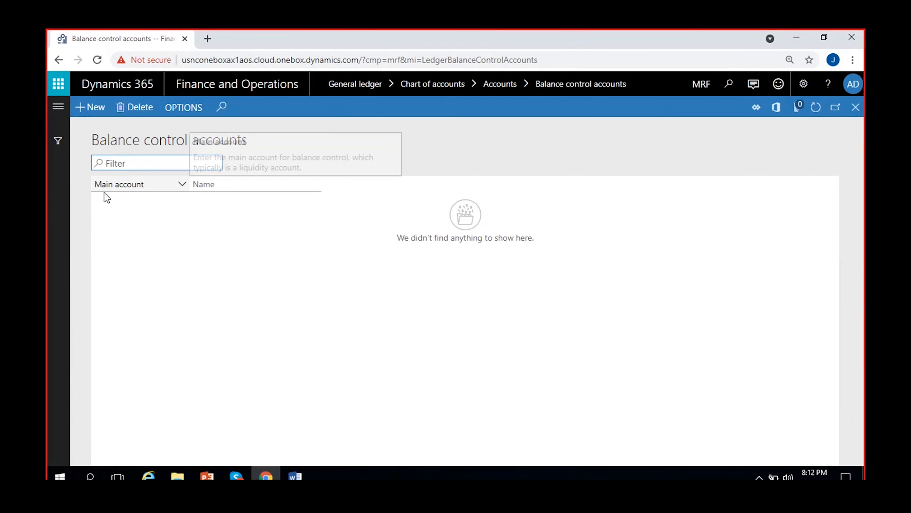
Add a new balance control account for main account 100000, Cash.
left_click(89, 107)
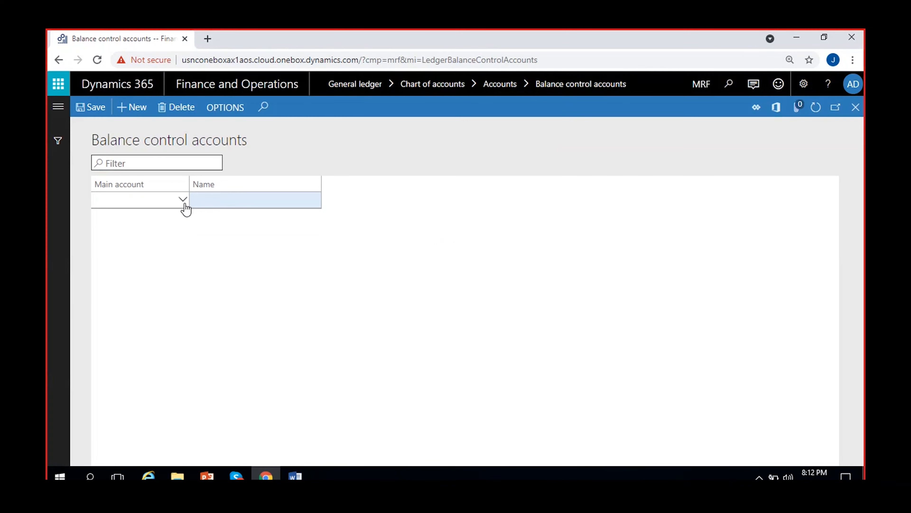
left_click(184, 201)
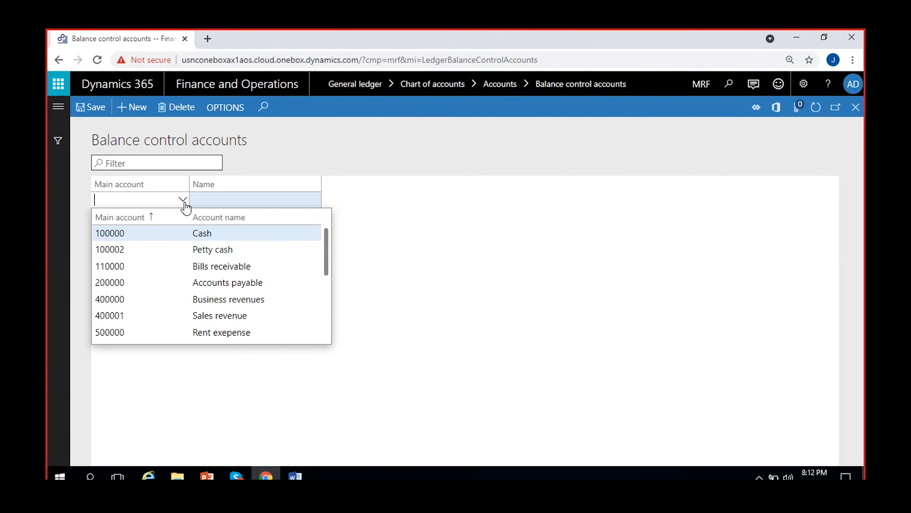
left_click(218, 233)
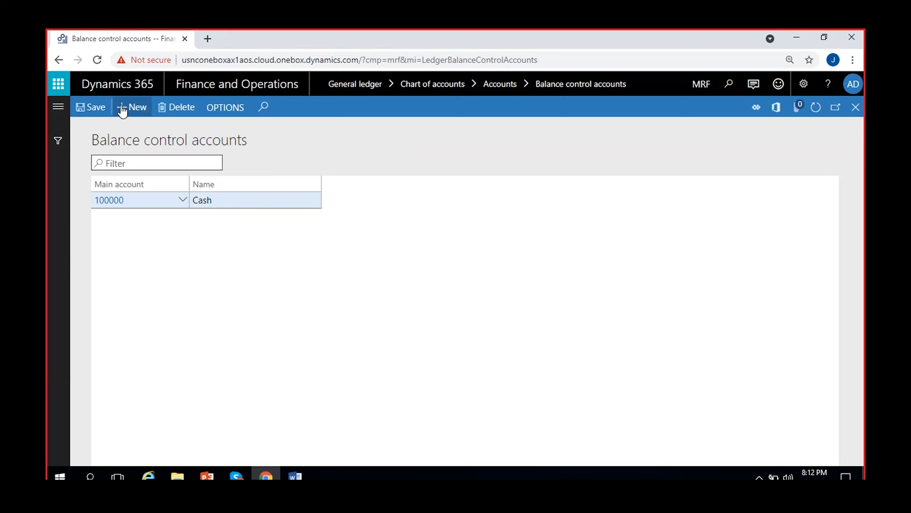
Add main account 100002, Petty cash, as a second balance control account and save the list.
left_click(132, 107)
left_click(181, 200)
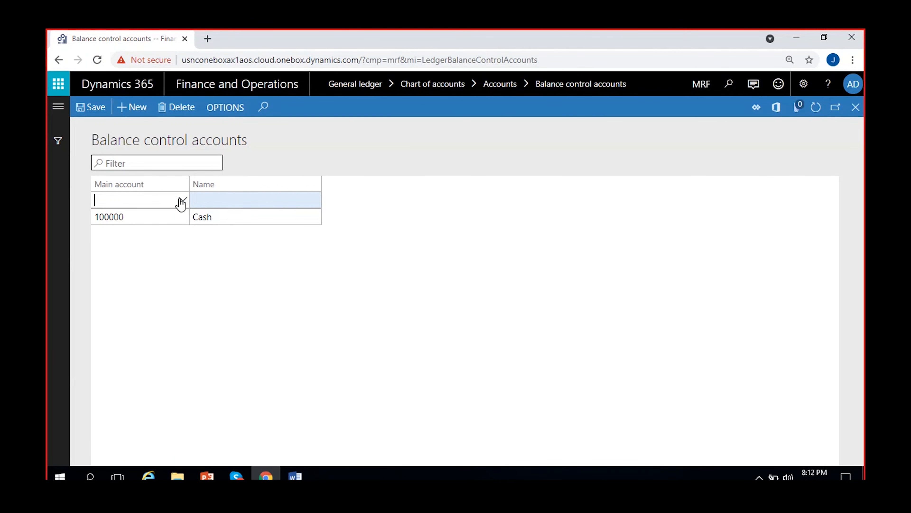
left_click(187, 247)
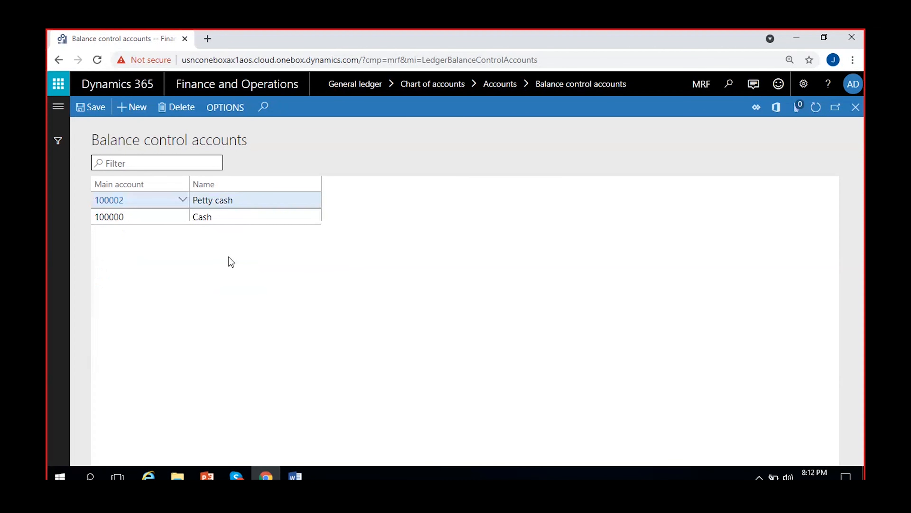
left_click(93, 107)
left_click(90, 107)
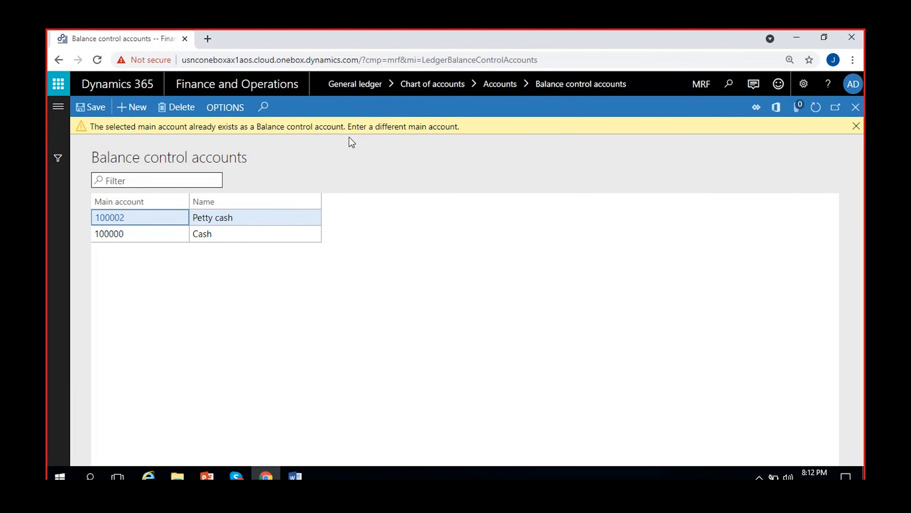
left_click(856, 126)
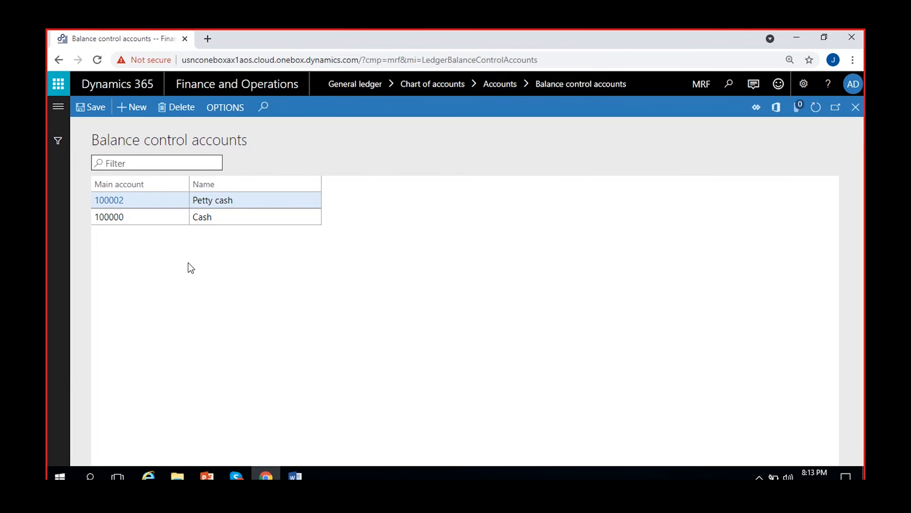
Close the balance control accounts page and reopen it from General ledger to check the saved entries.
left_click(857, 113)
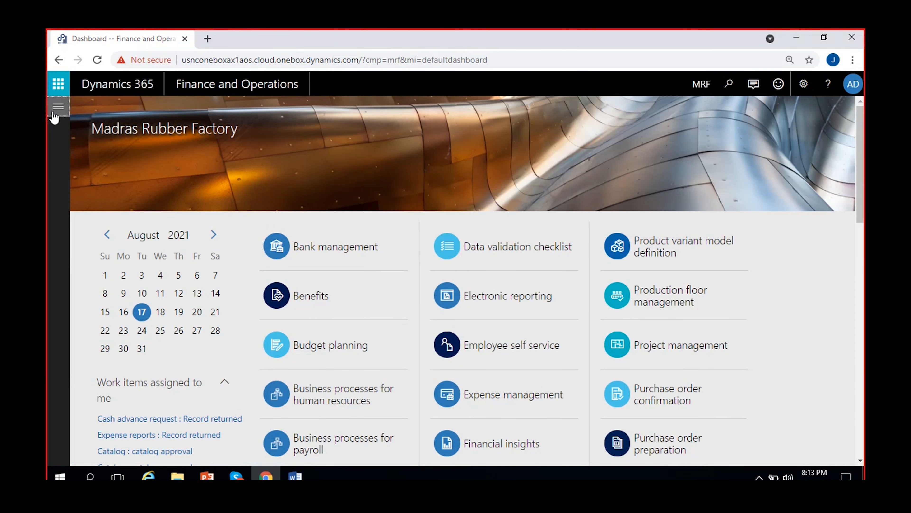
left_click(56, 107)
scroll(136, 395, "down", 1)
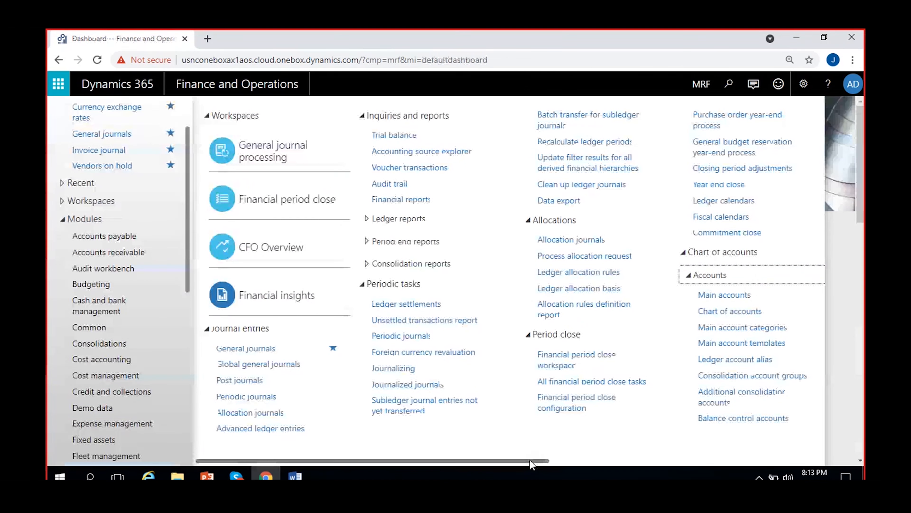
left_click_drag(530, 460, 634, 461)
left_click(551, 416)
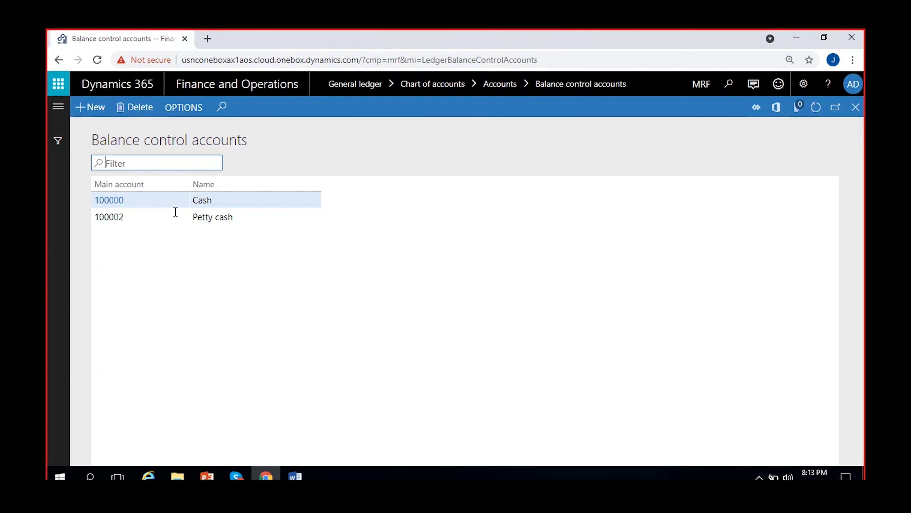
Open the General journals page from the General ledger journal entries.
left_click(61, 109)
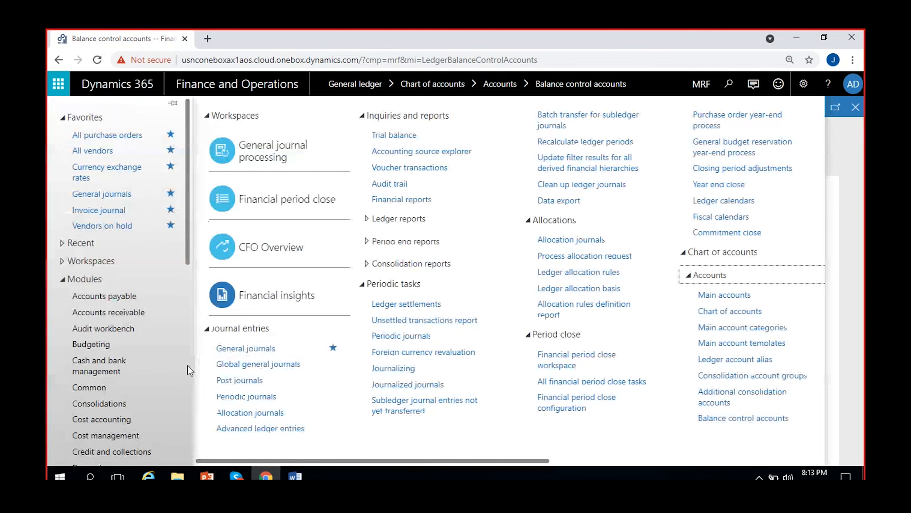
scroll(138, 377, "down", 5)
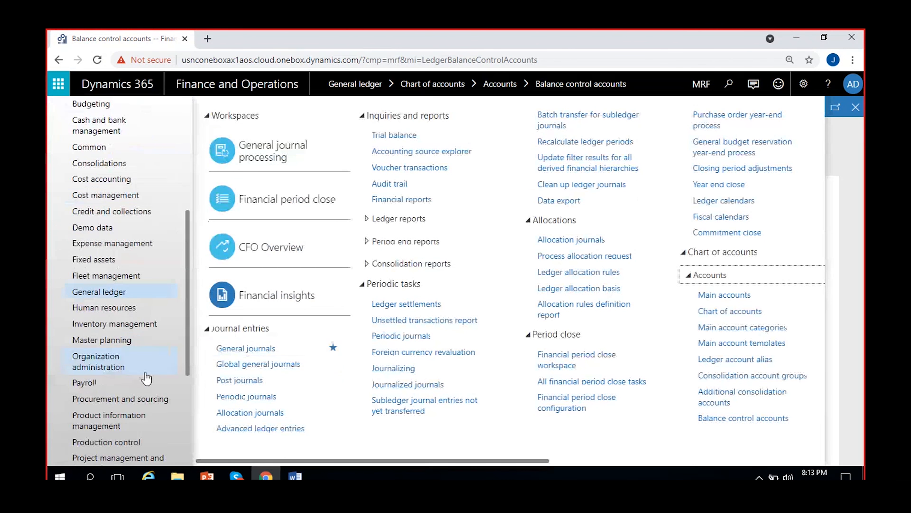
left_click(265, 347)
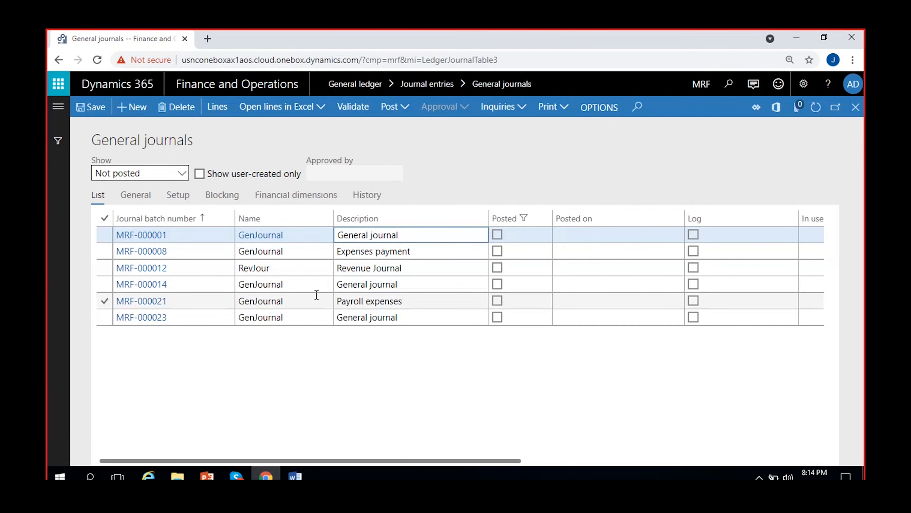
Create a new general journal with the name GenJournal and open its lines.
left_click(132, 106)
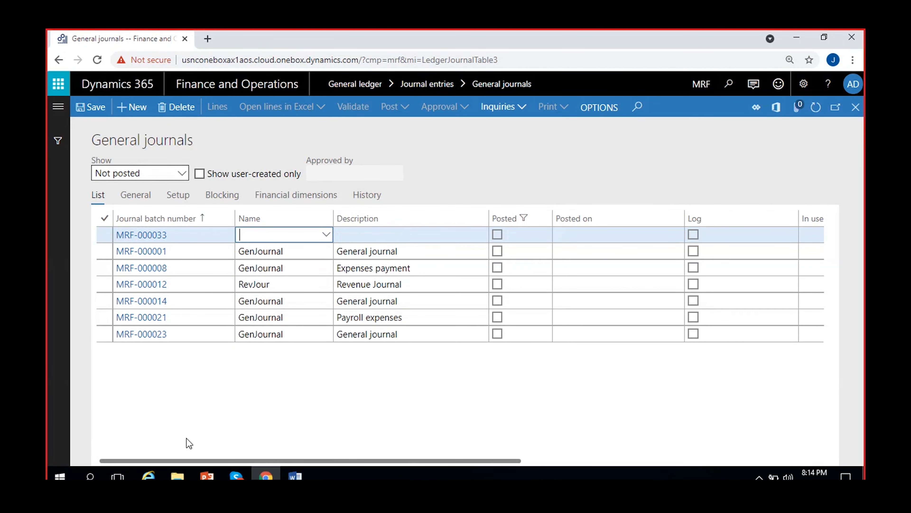
left_click(327, 235)
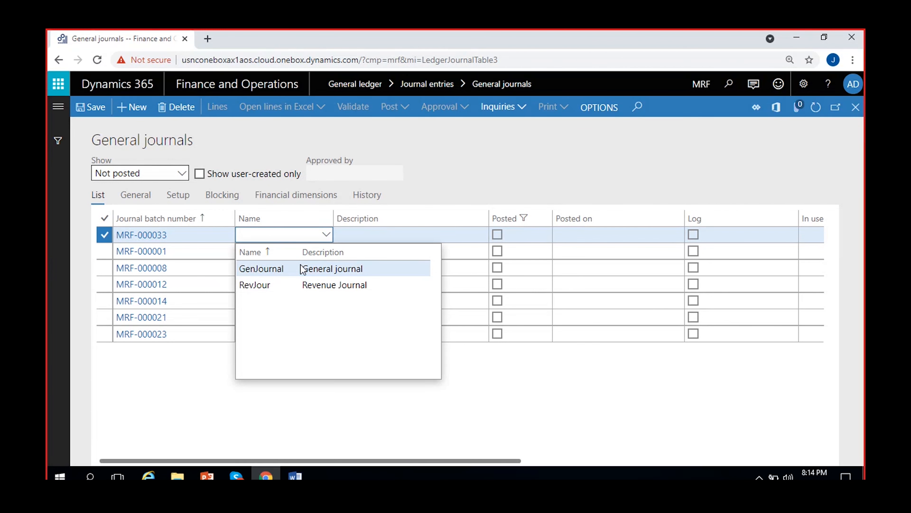
left_click(343, 273)
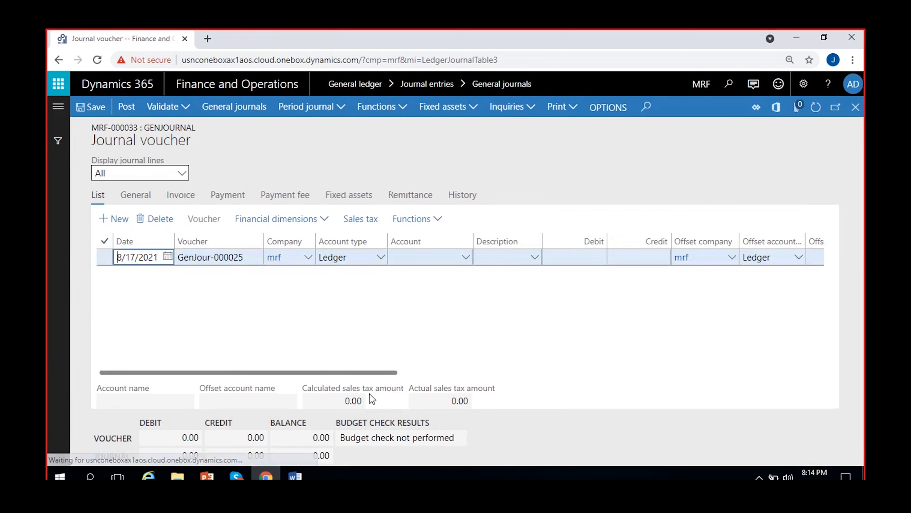
Set the journal line's account to 500005, miscellaneous expenses, with a debit of 100.
left_click(467, 257)
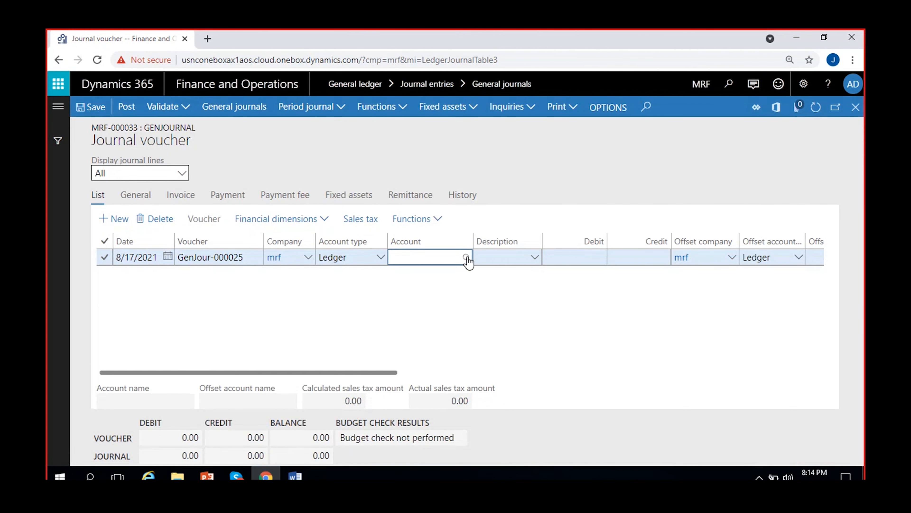
type("mis--")
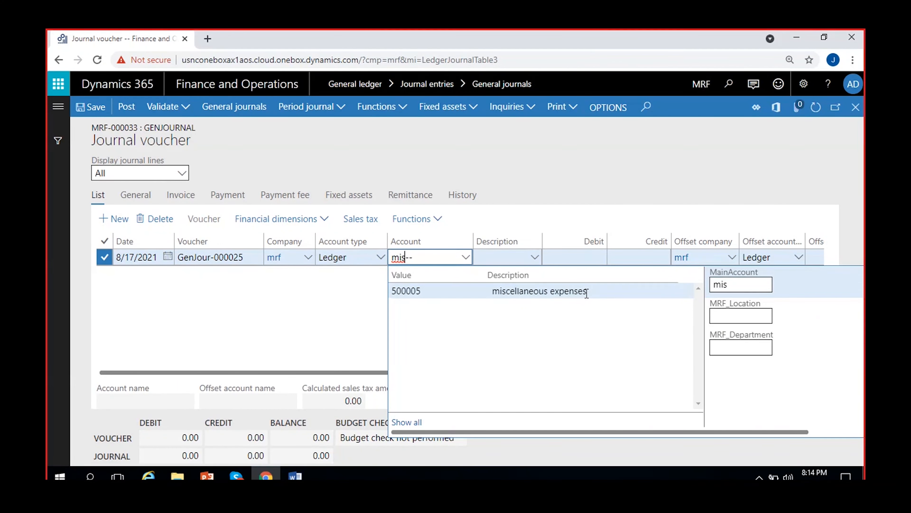
left_click(586, 294)
left_click(347, 316)
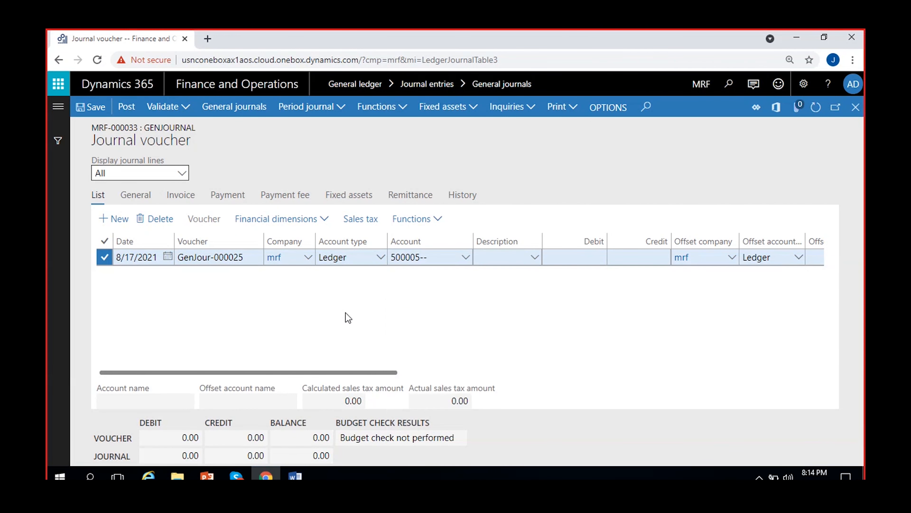
left_click(575, 257)
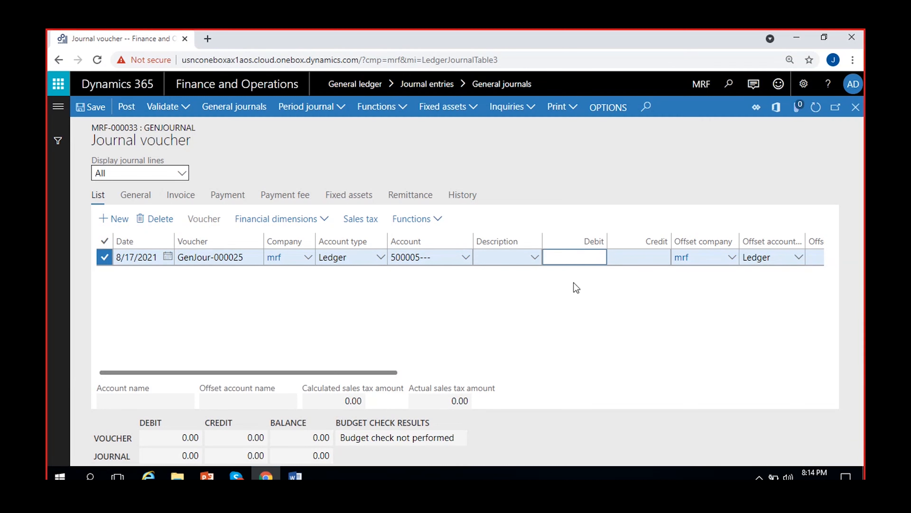
type("100")
left_click(626, 305)
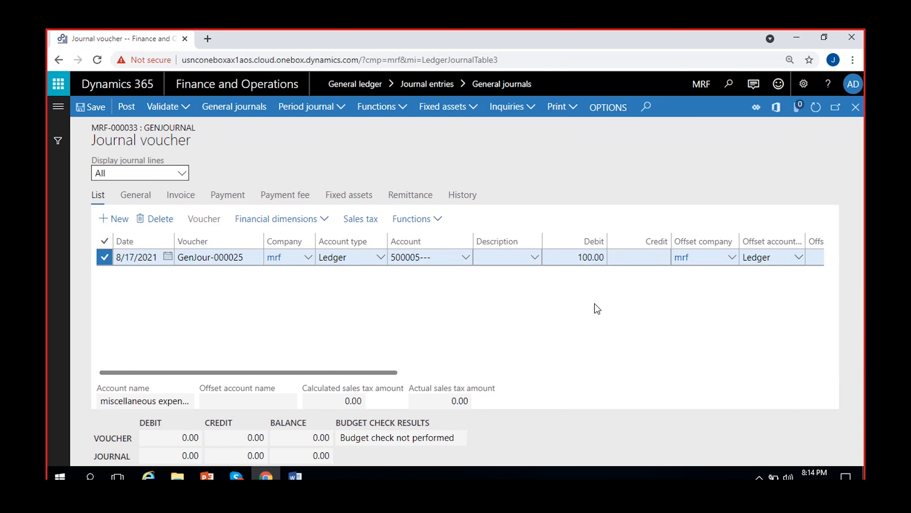
Set the line's offset account to 100002, Petty cash, and save the journal voucher.
left_click(623, 261)
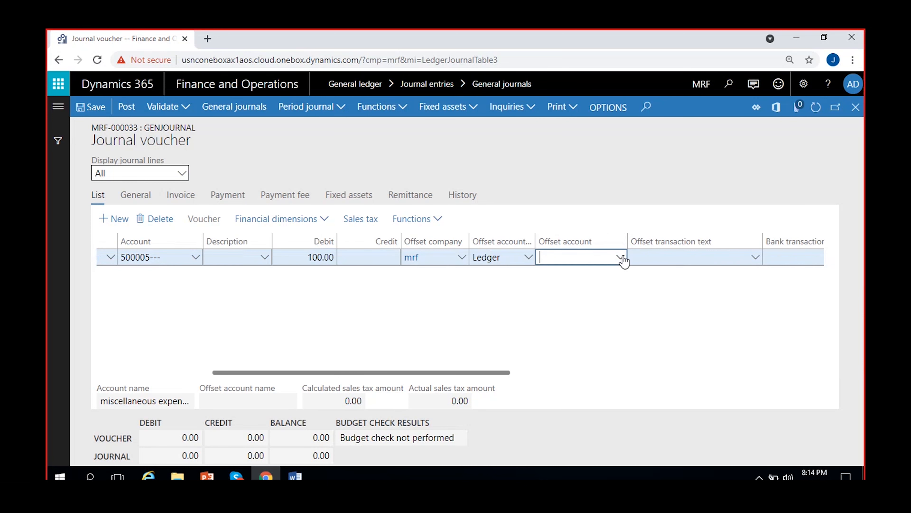
left_click(620, 257)
left_click(431, 285)
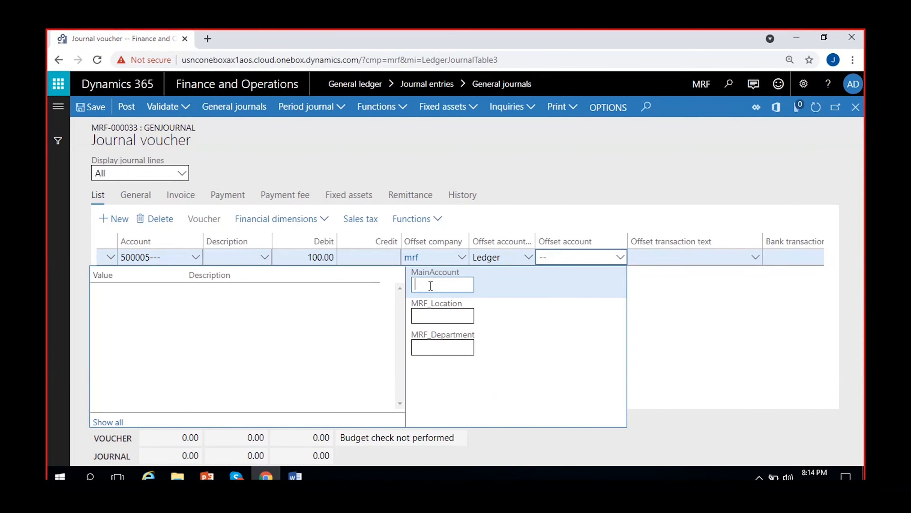
left_click(249, 307)
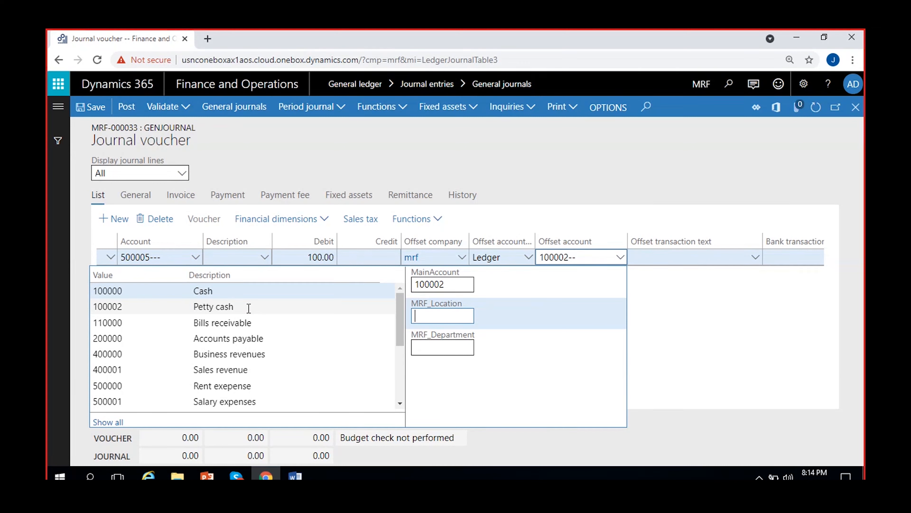
left_click(794, 341)
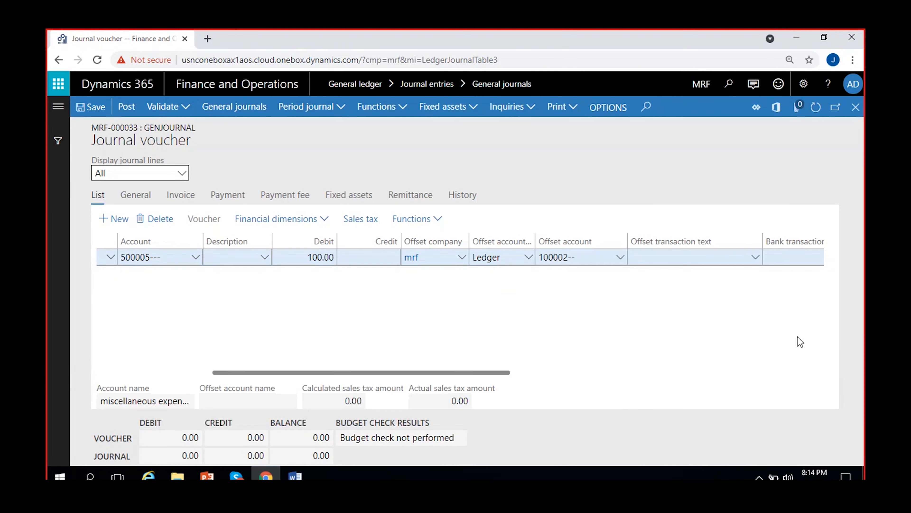
left_click(86, 108)
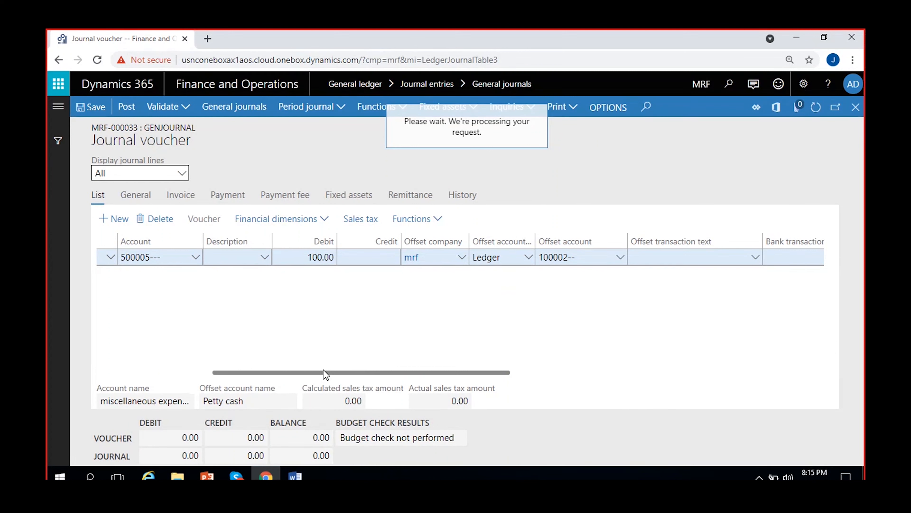
left_click_drag(325, 370, 176, 372)
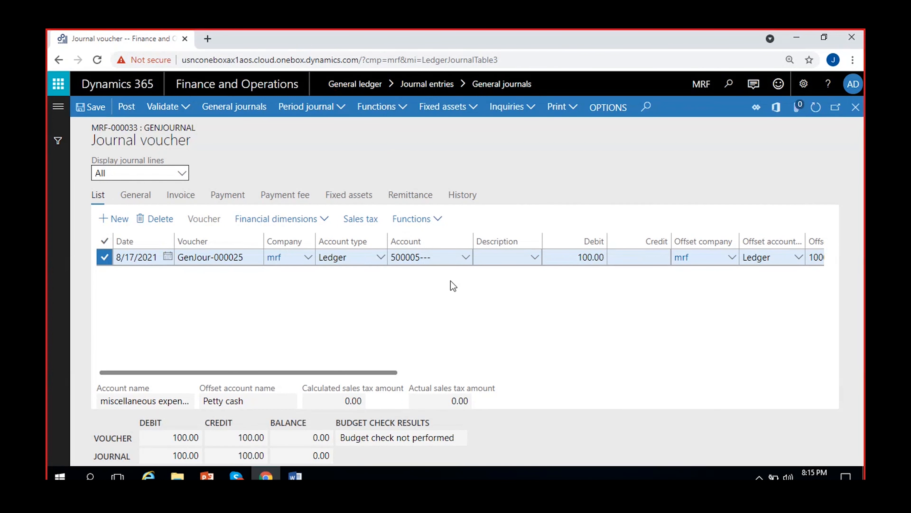
scroll(502, 310, "right", 2)
scroll(558, 325, "right", 2)
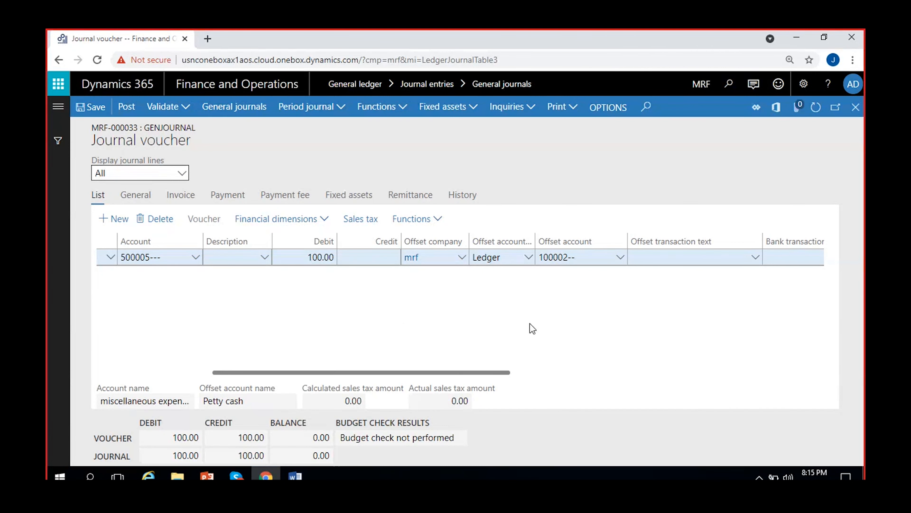
scroll(530, 323, "right", 3)
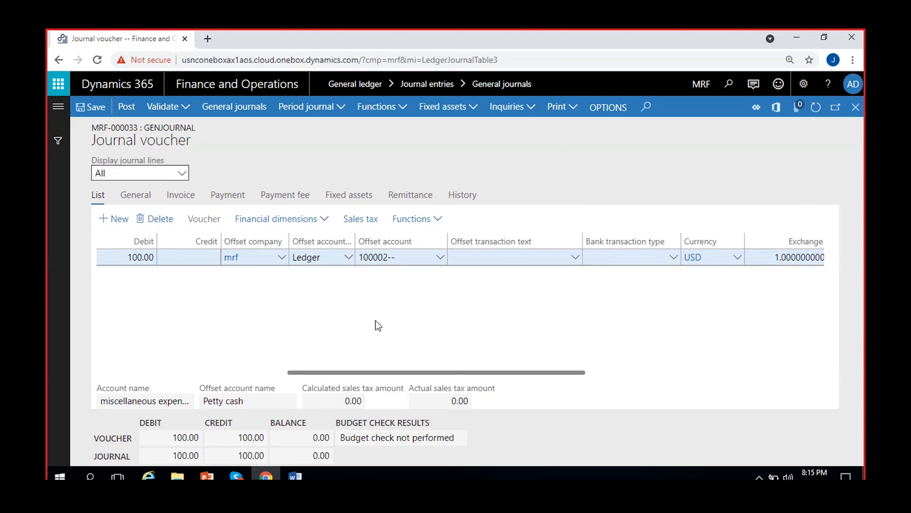
Open the Balance control inquiry for the petty cash journal voucher and dismiss the information message.
scroll(214, 316, "left", 5)
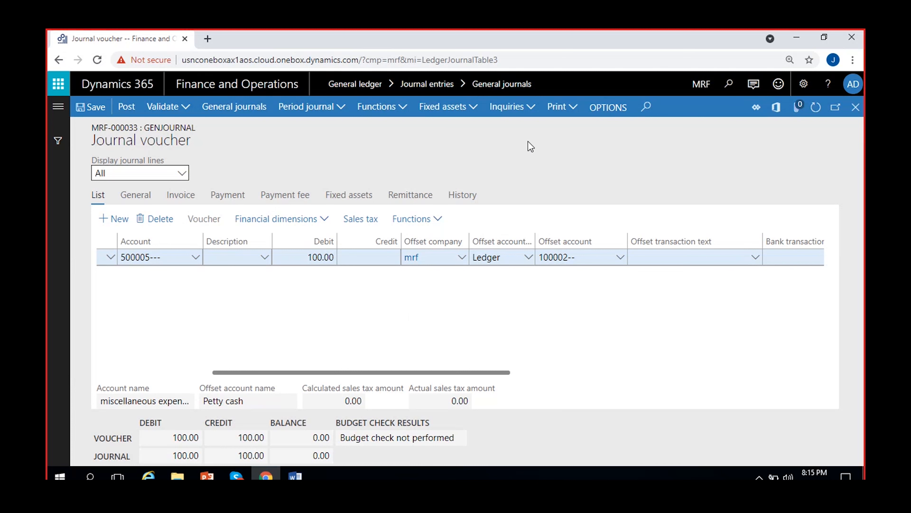
left_click(530, 114)
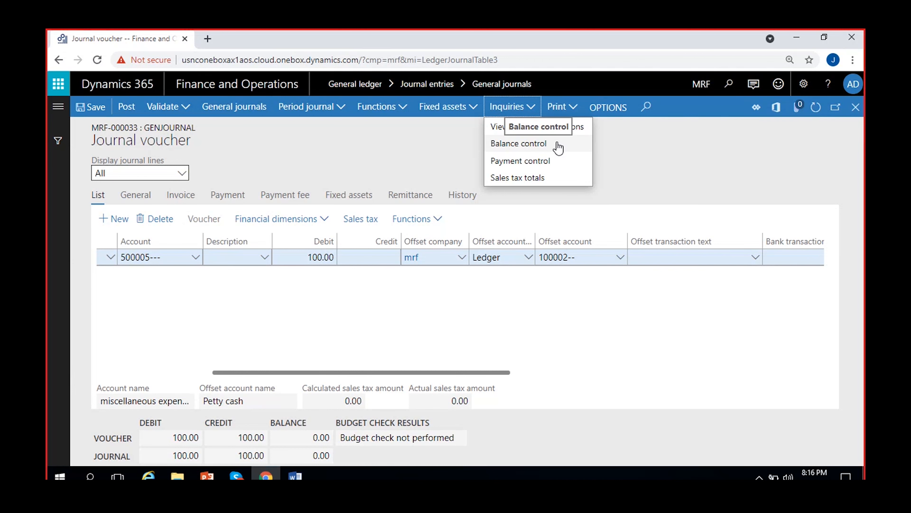
left_click(524, 144)
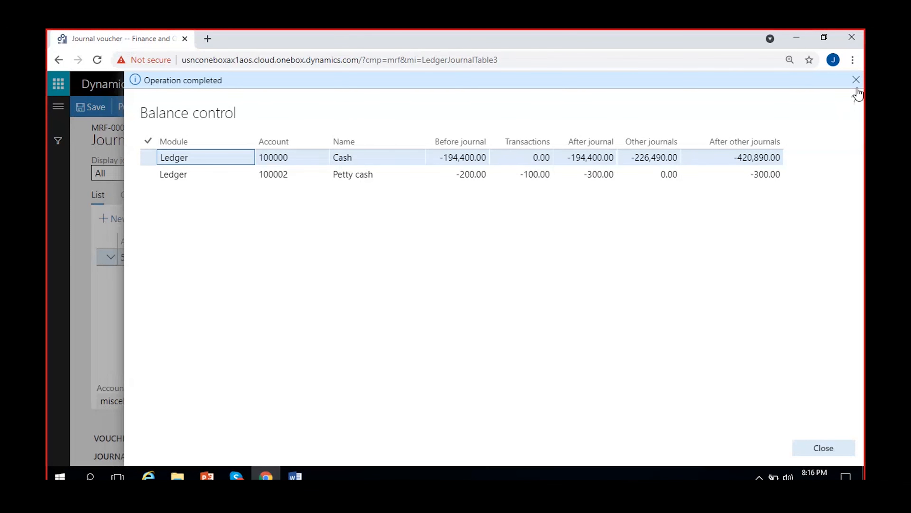
left_click(856, 80)
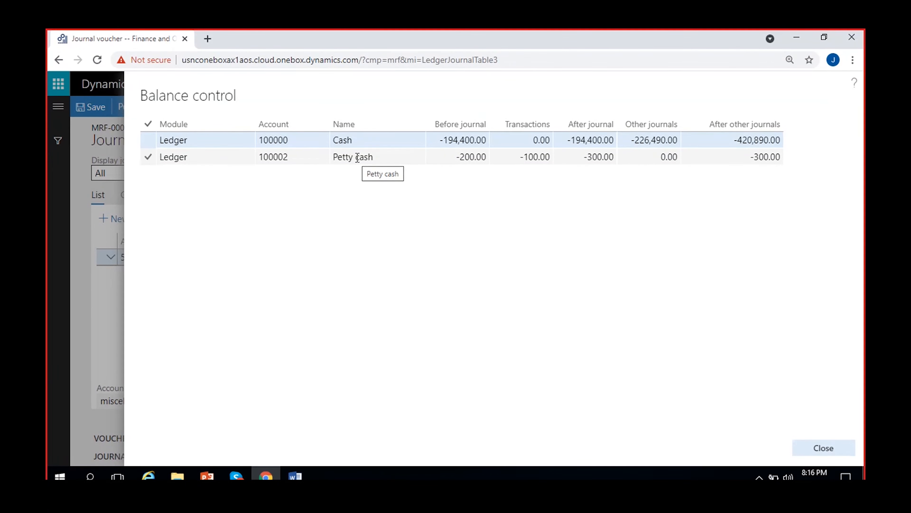
Examine the module, account and name of the Cash and Petty cash entries in the balance control list.
left_click(187, 141)
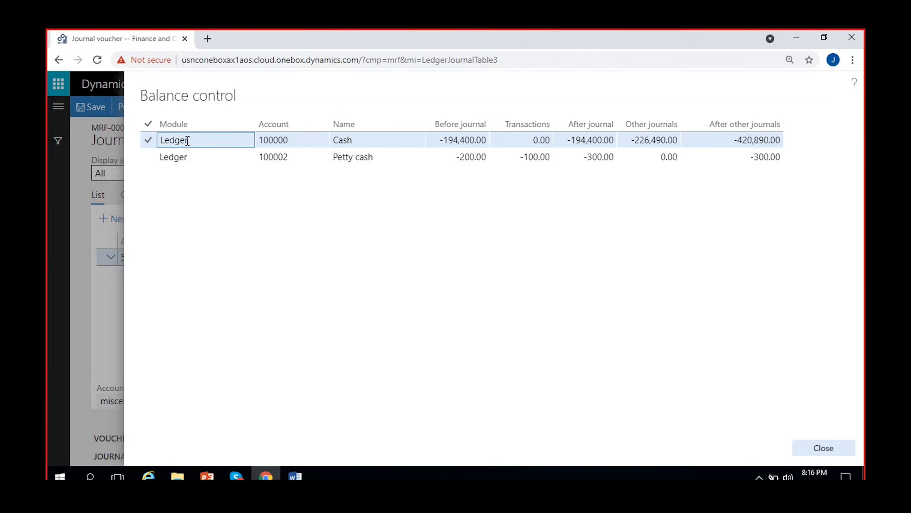
left_click(206, 156)
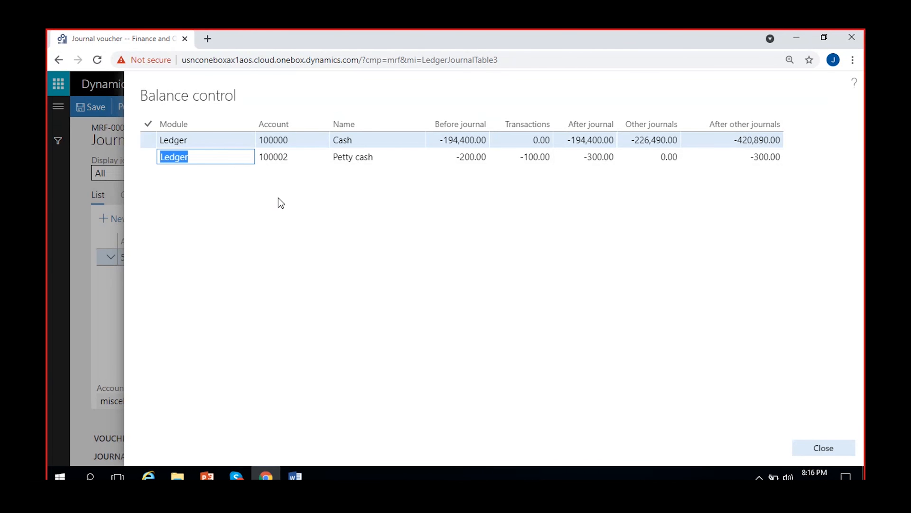
left_click(290, 140)
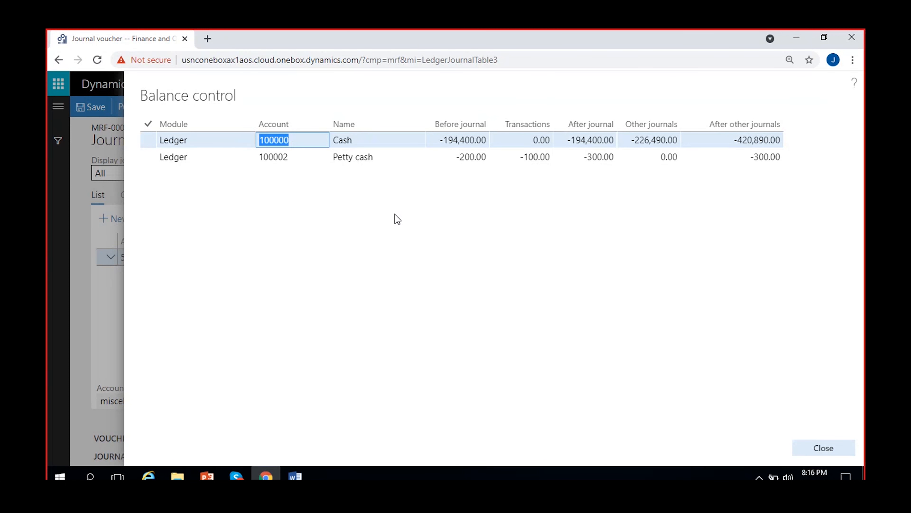
left_click(363, 157)
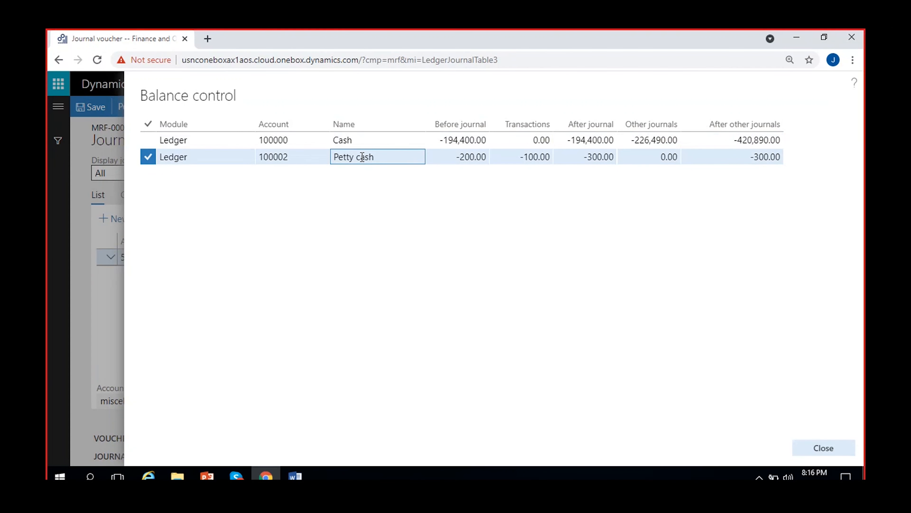
Examine the Petty cash account's balance before the journal and its transaction amount.
left_click(453, 157)
left_click_drag(473, 157, 490, 157)
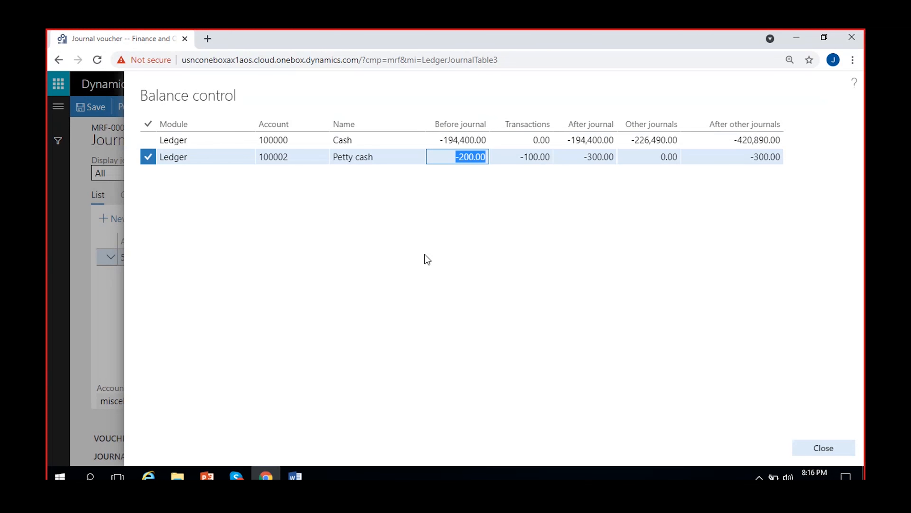
left_click(99, 328)
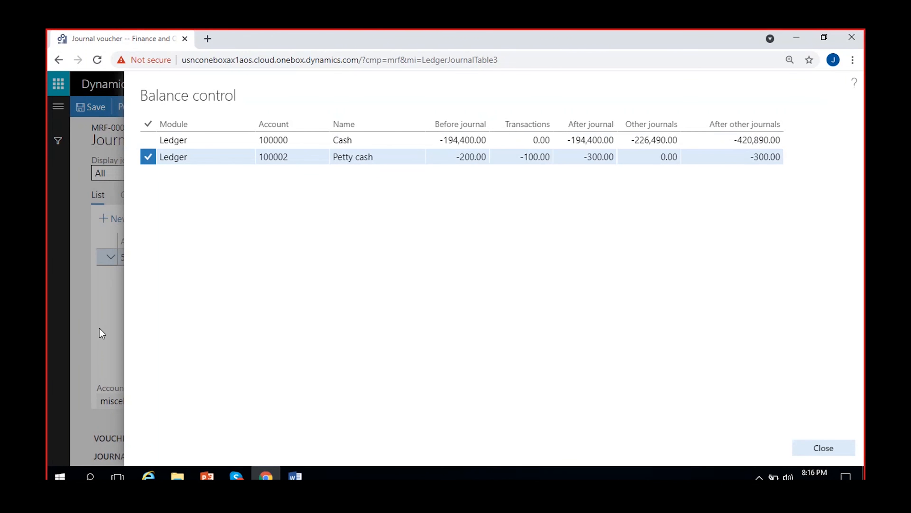
left_click_drag(518, 161, 551, 158)
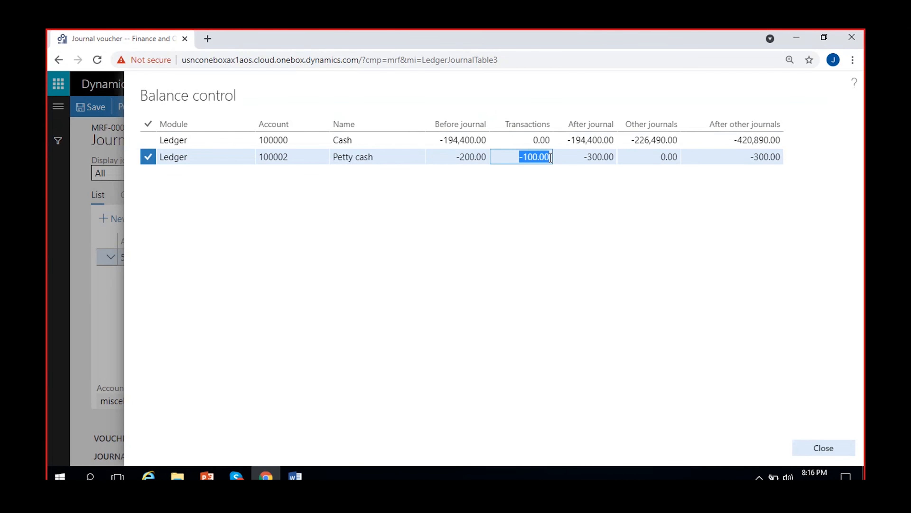
left_click(543, 174)
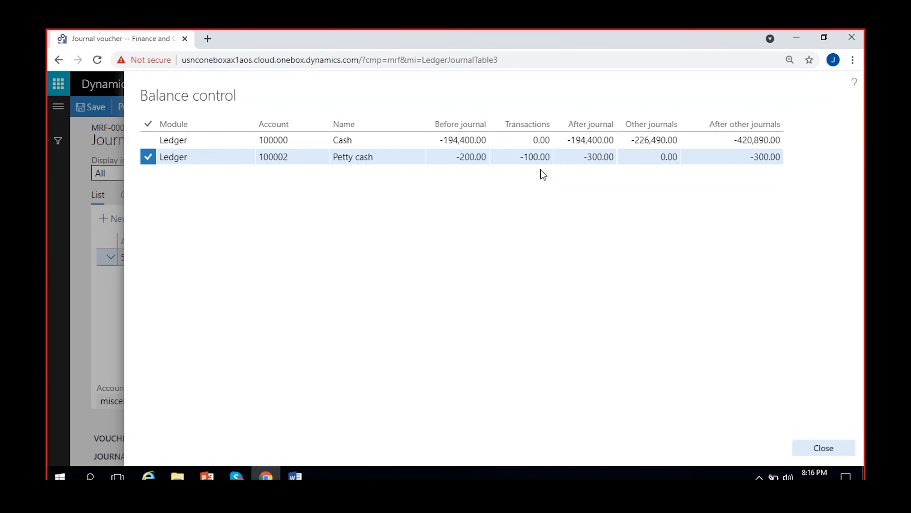
left_click_drag(519, 157, 557, 159)
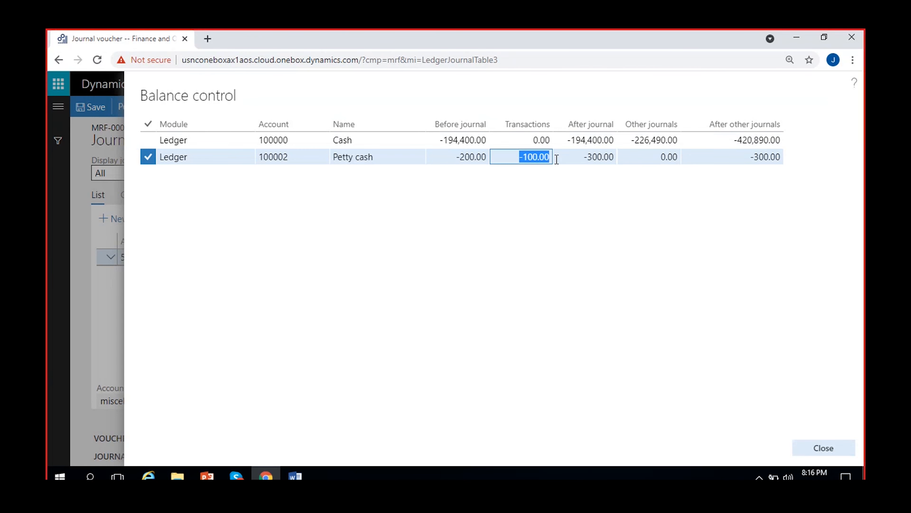
left_click(541, 204)
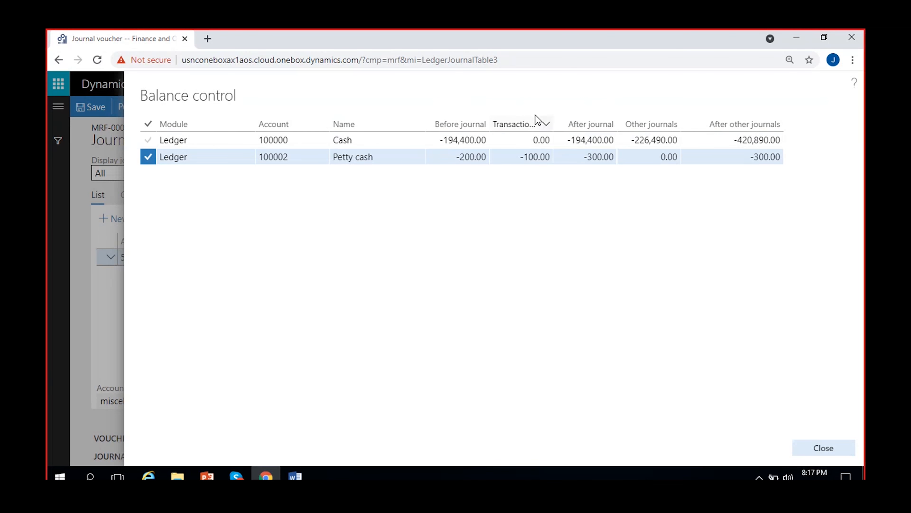
left_click(519, 155)
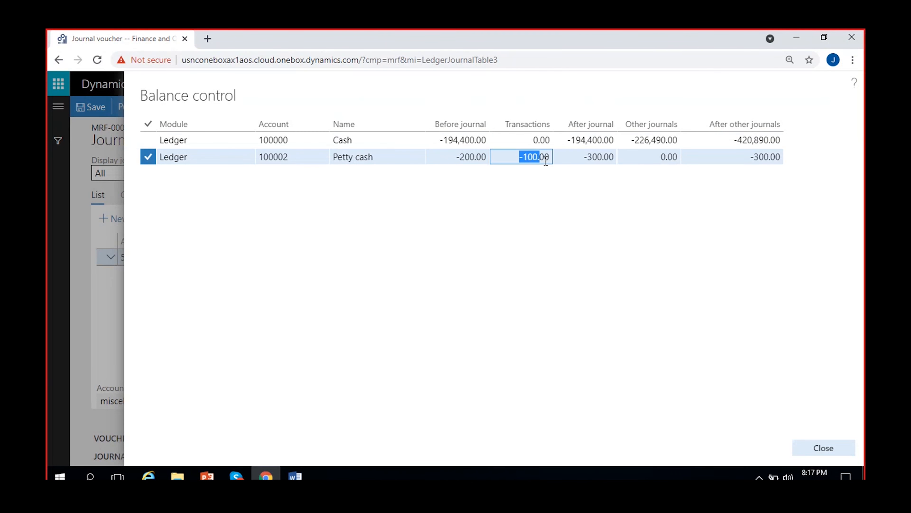
left_click(586, 214)
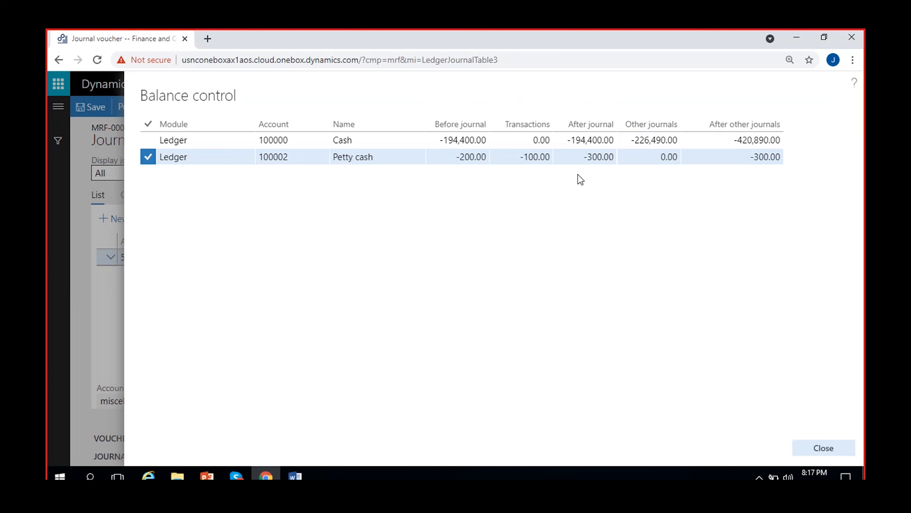
Examine the Petty cash account's after journal, other journals and after other journals amounts.
left_click(581, 158)
left_click_drag(582, 157, 630, 162)
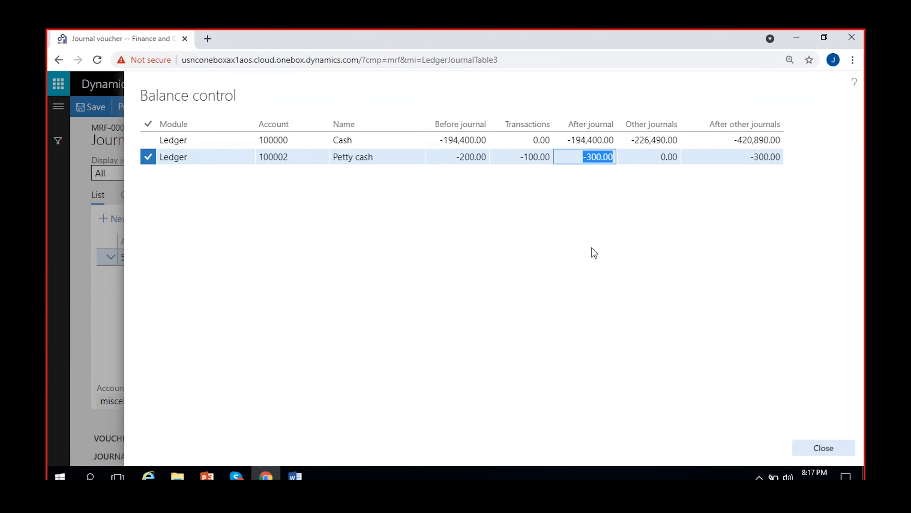
left_click(592, 248)
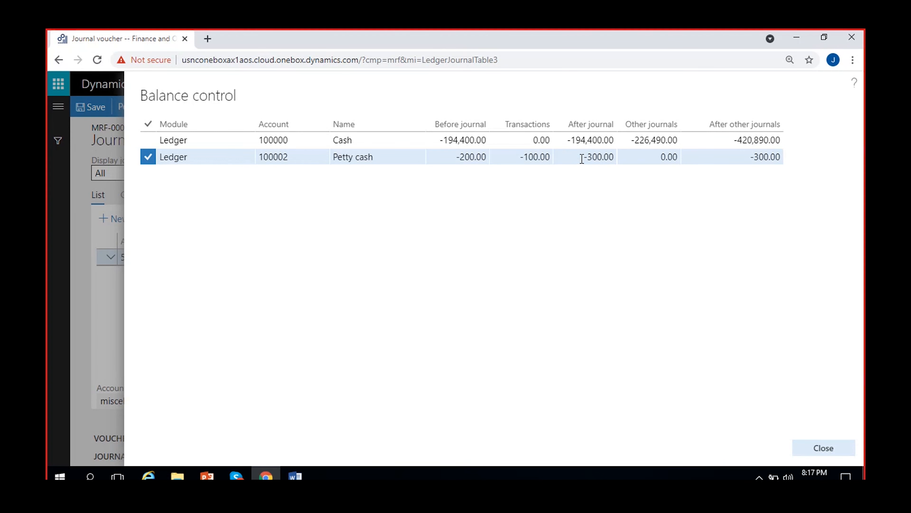
left_click_drag(581, 158, 618, 159)
left_click(636, 197)
left_click_drag(650, 158, 678, 165)
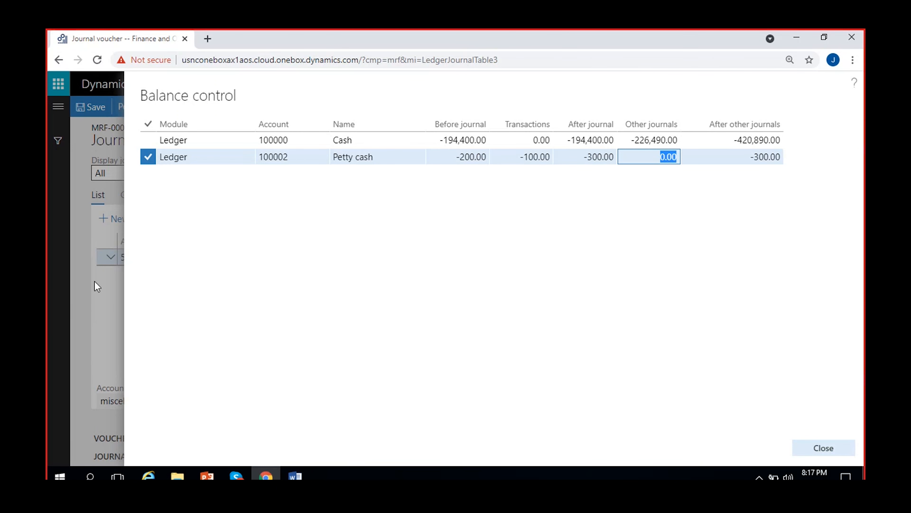
left_click_drag(651, 158, 701, 162)
left_click(656, 181)
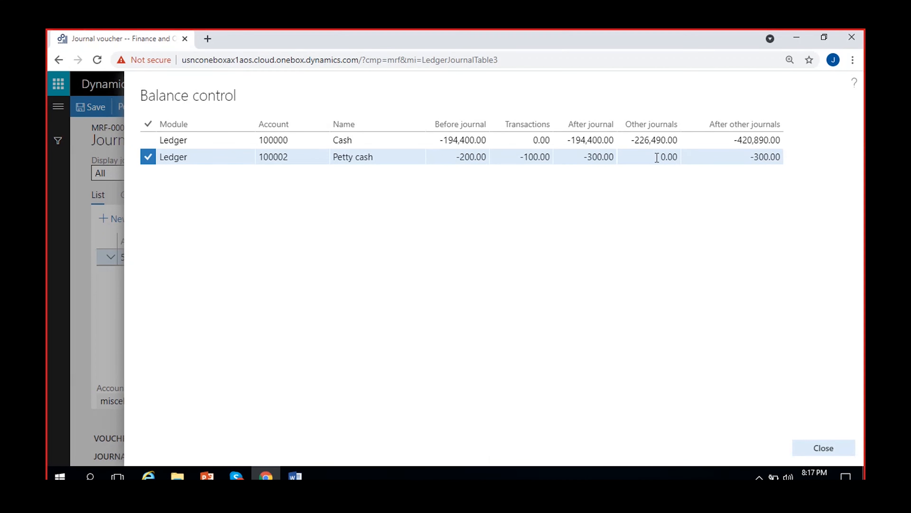
left_click_drag(658, 158, 794, 163)
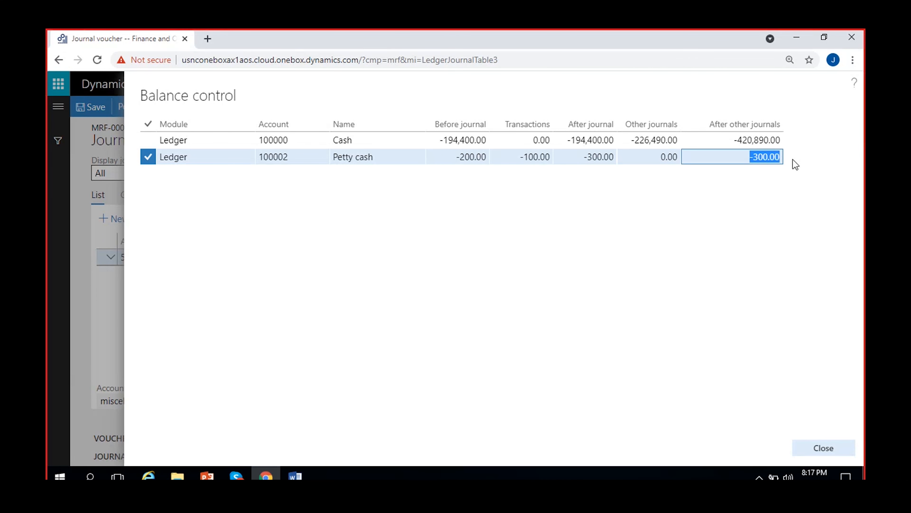
left_click(780, 178)
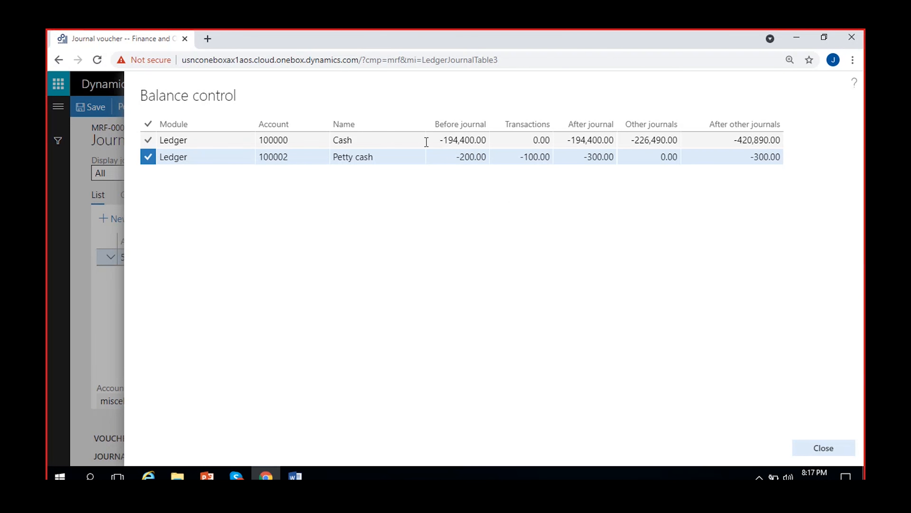
Examine the Cash account's before journal, transactions and after journal amounts.
left_click(453, 140)
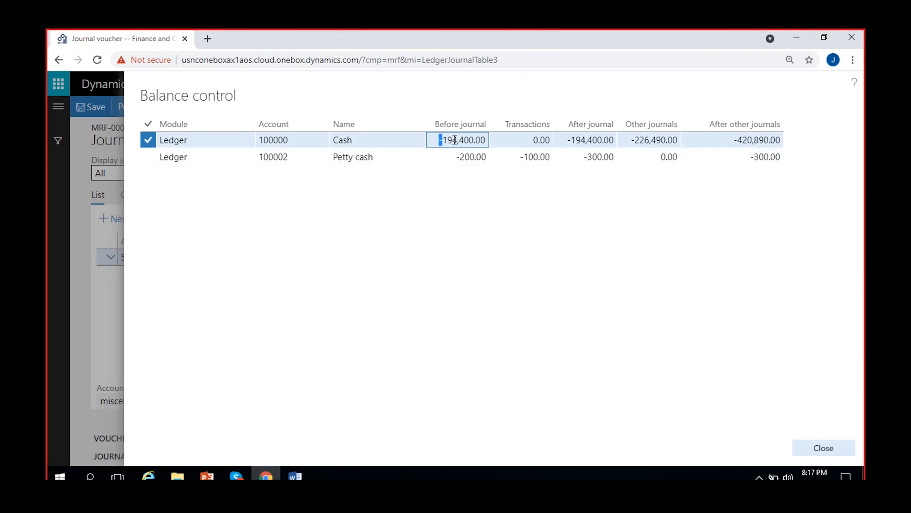
left_click_drag(455, 140, 497, 139)
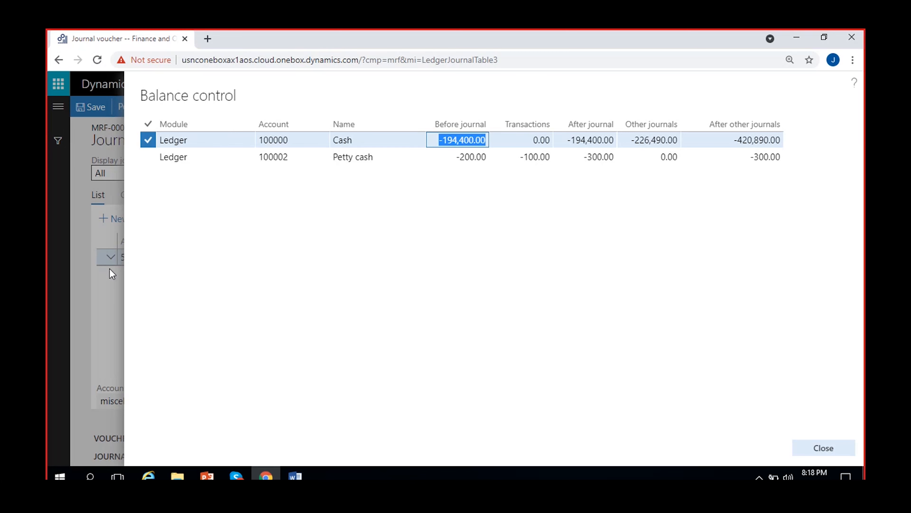
left_click(535, 139)
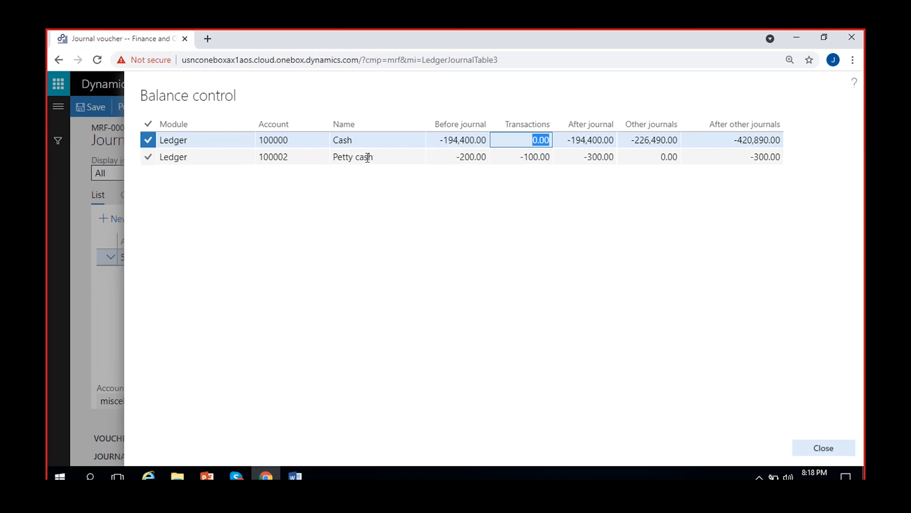
left_click(525, 140)
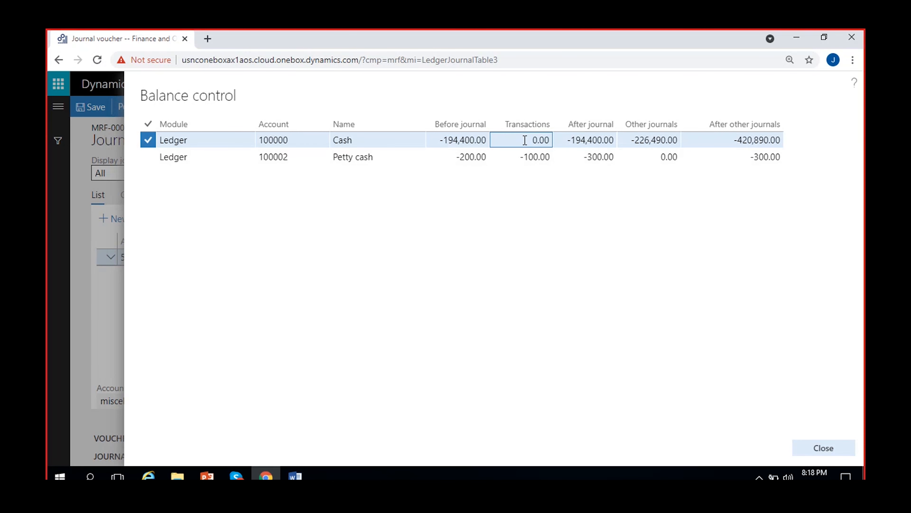
left_click_drag(533, 140, 551, 140)
left_click(565, 222)
left_click(571, 141)
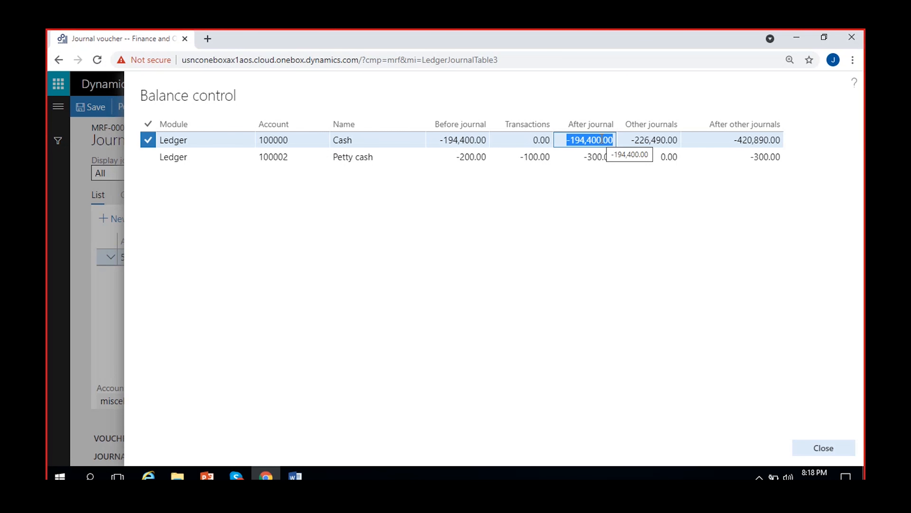
Examine the Cash account's other journals and after other journals amounts, and close the Balance control inquiry.
left_click(625, 141)
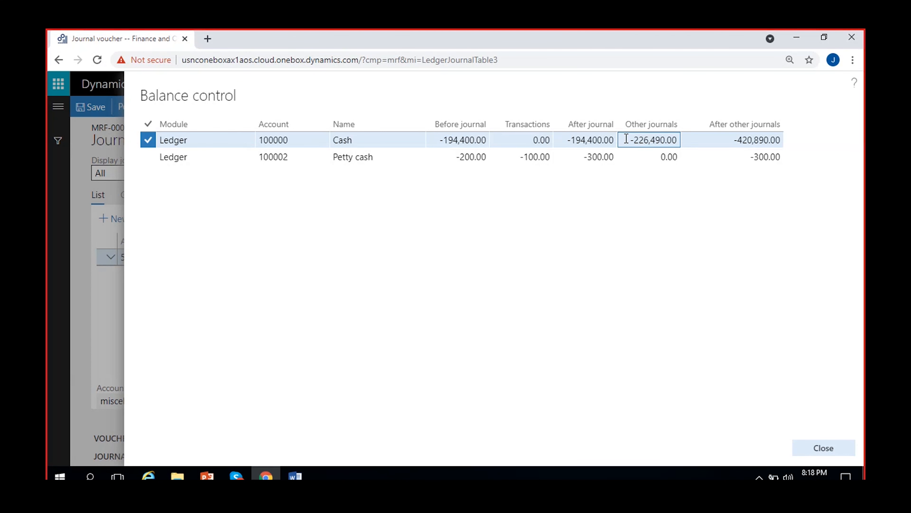
left_click_drag(626, 139, 681, 140)
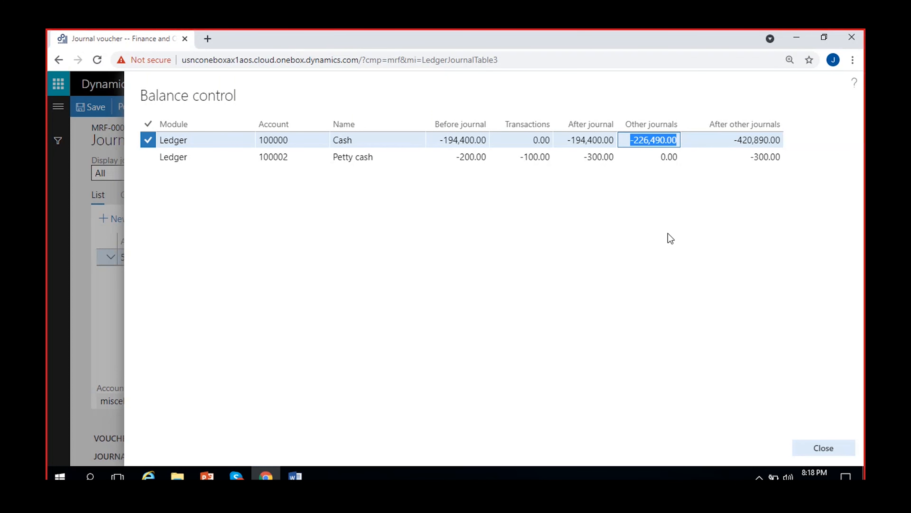
left_click(677, 183)
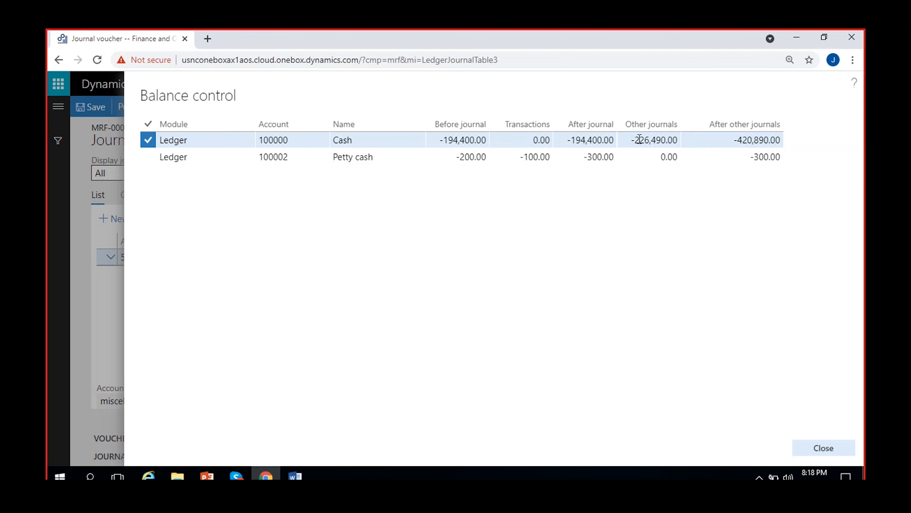
left_click_drag(632, 139, 680, 140)
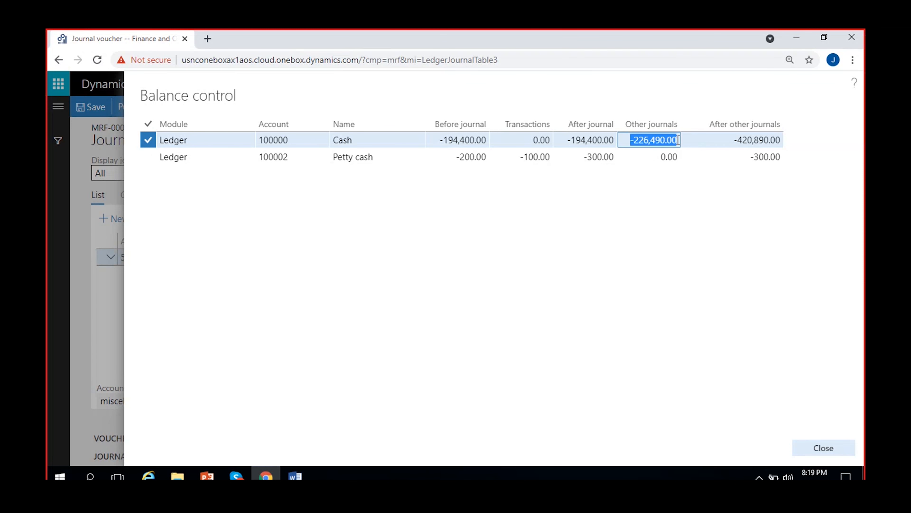
left_click(730, 134)
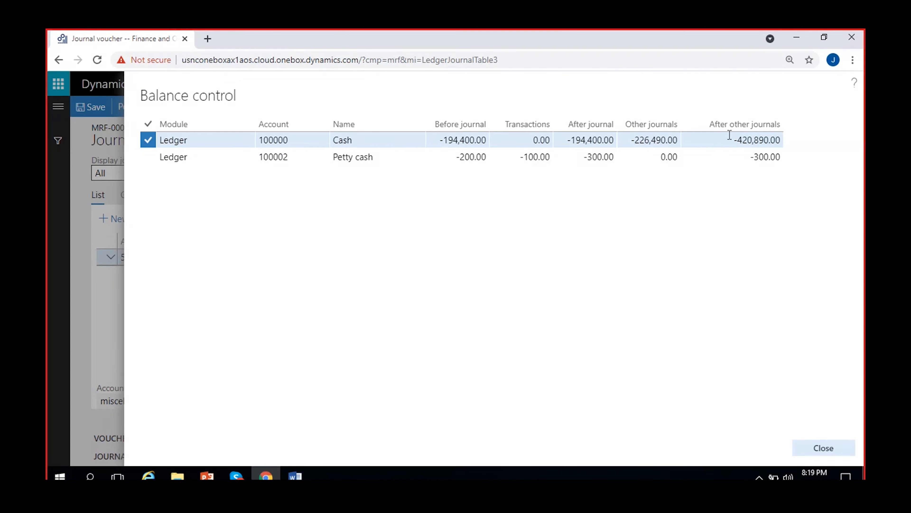
left_click_drag(730, 134, 787, 146)
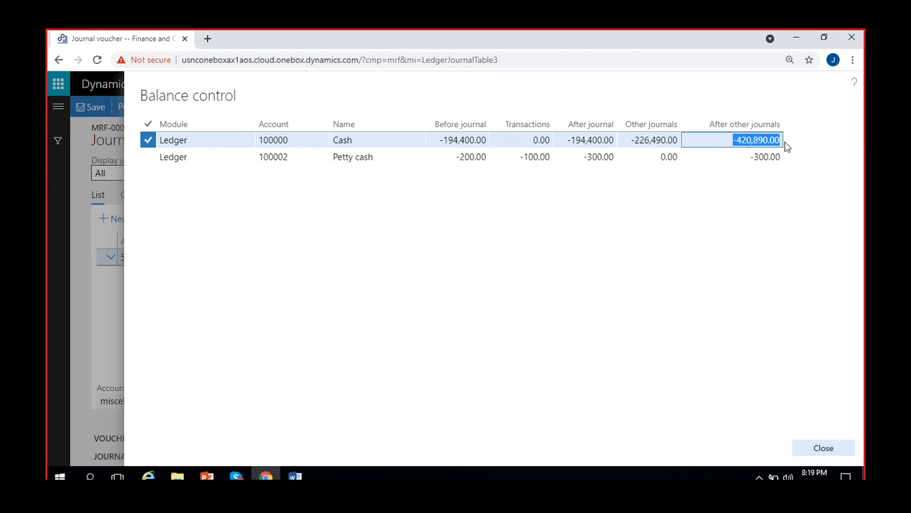
left_click(772, 235)
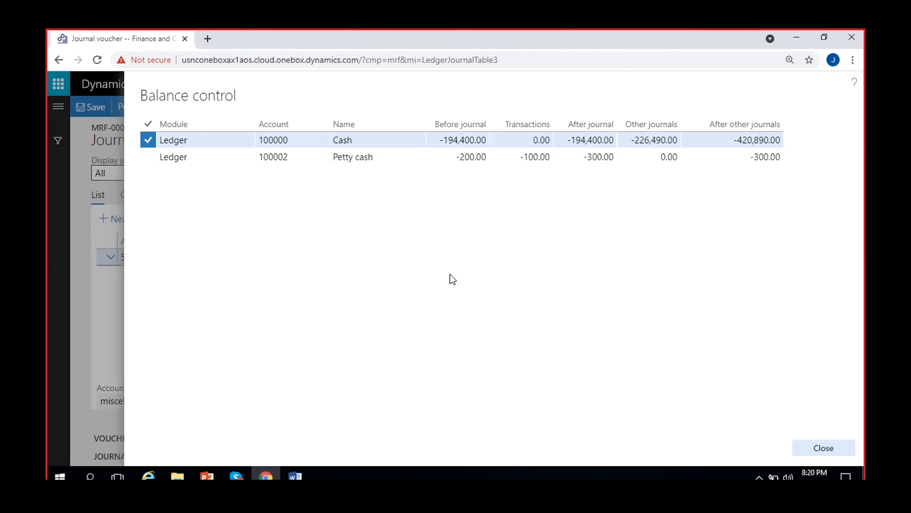
left_click(824, 448)
Open the Trial balance inquiry in a duplicate browser tab and calculate balances by Main Account for 1/1/2021 to 12/31/2021.
right_click(136, 40)
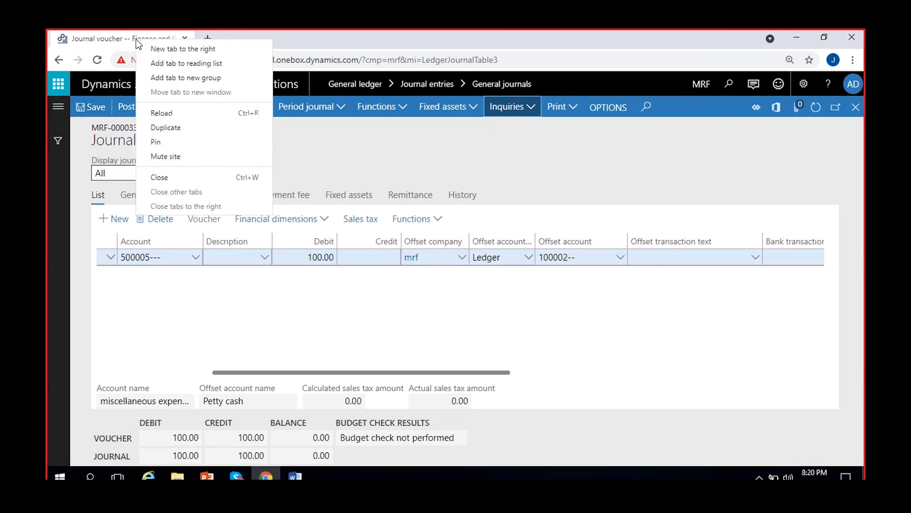
left_click(182, 121)
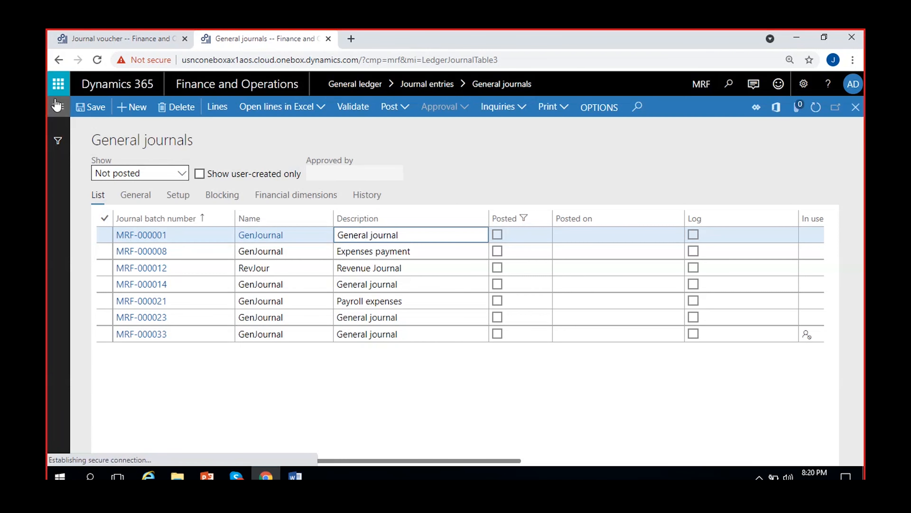
left_click(56, 105)
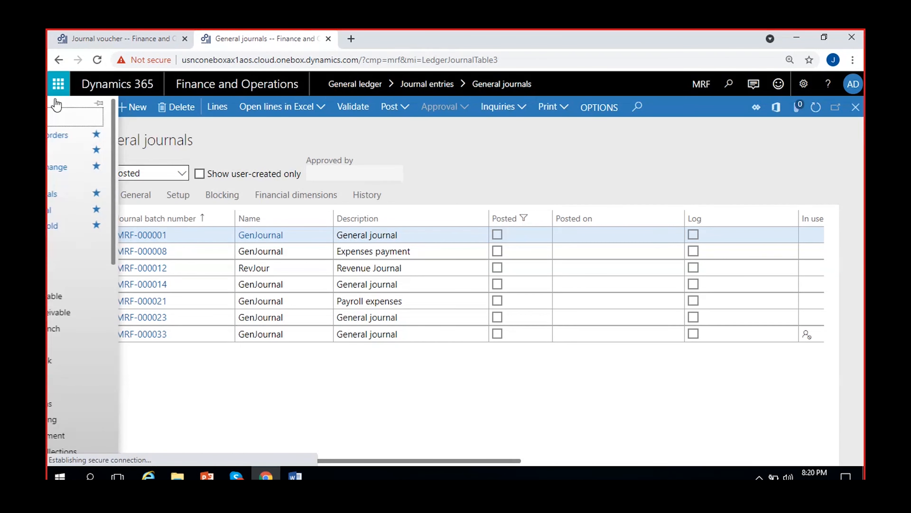
scroll(97, 316, "down", 5)
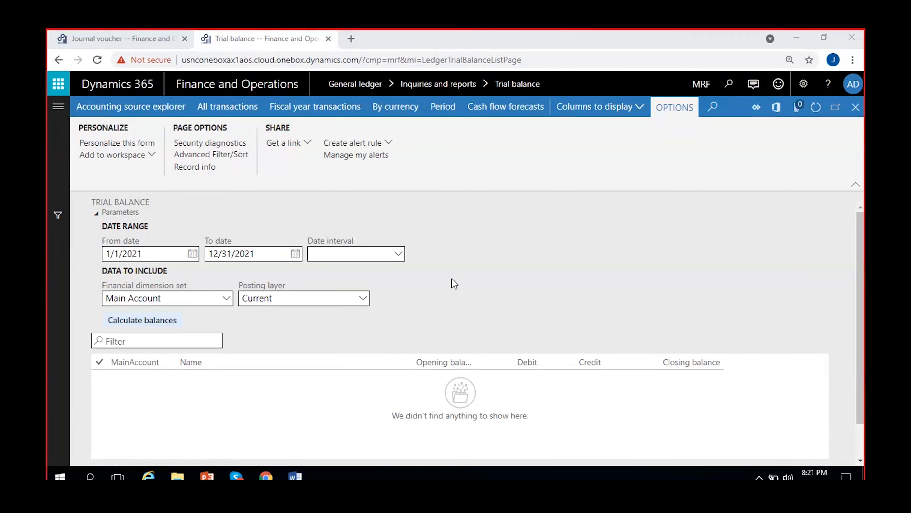
left_click(145, 319)
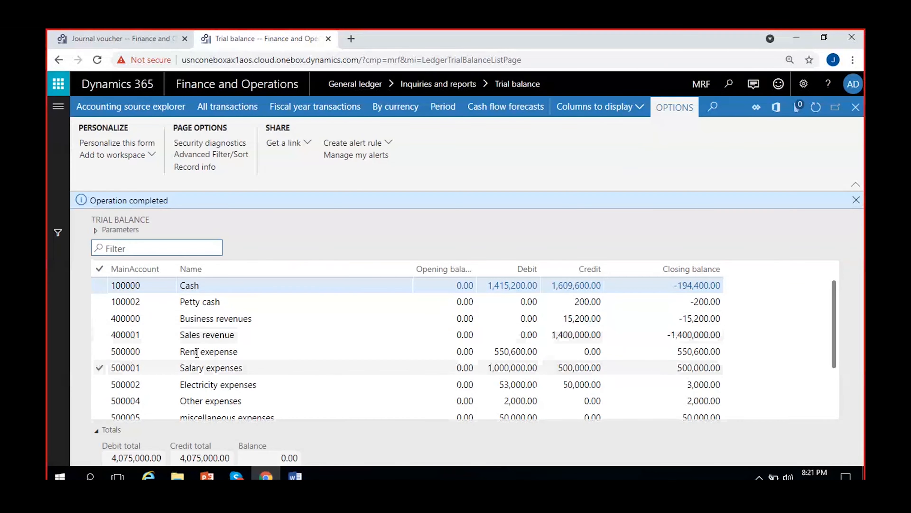
Examine the Petty cash account's closing balance in the trial balance and dismiss the completion message.
left_click(239, 300)
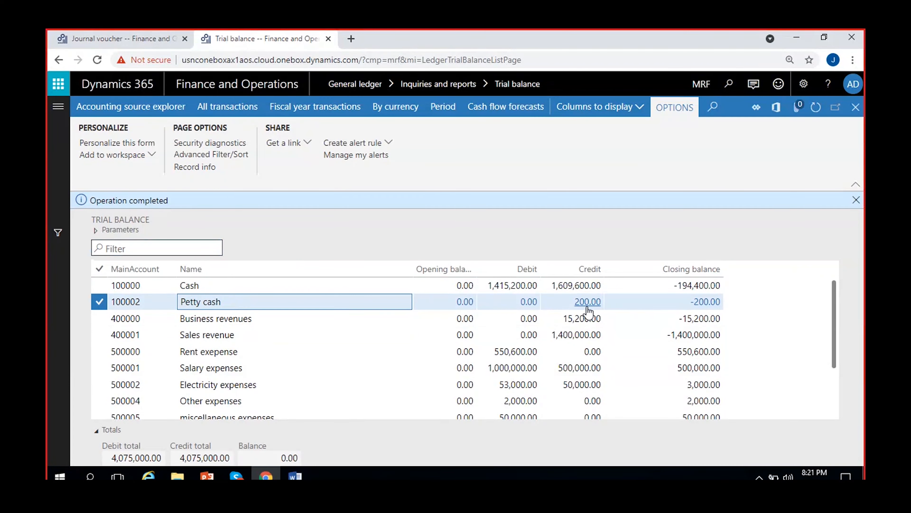
left_click(681, 305)
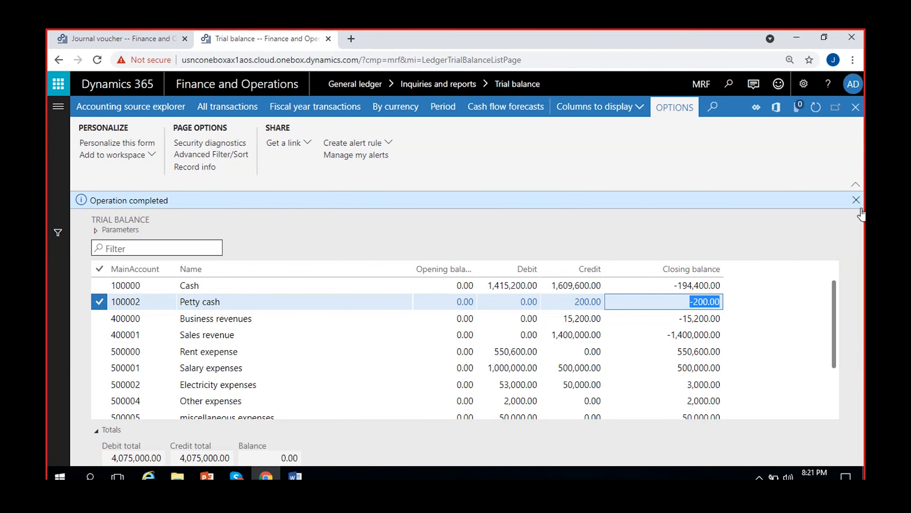
left_click(856, 200)
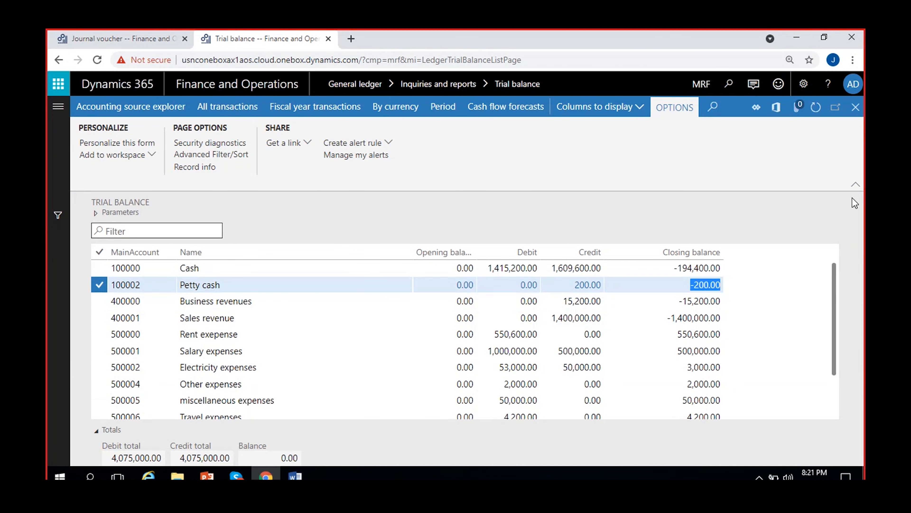
left_click(744, 287)
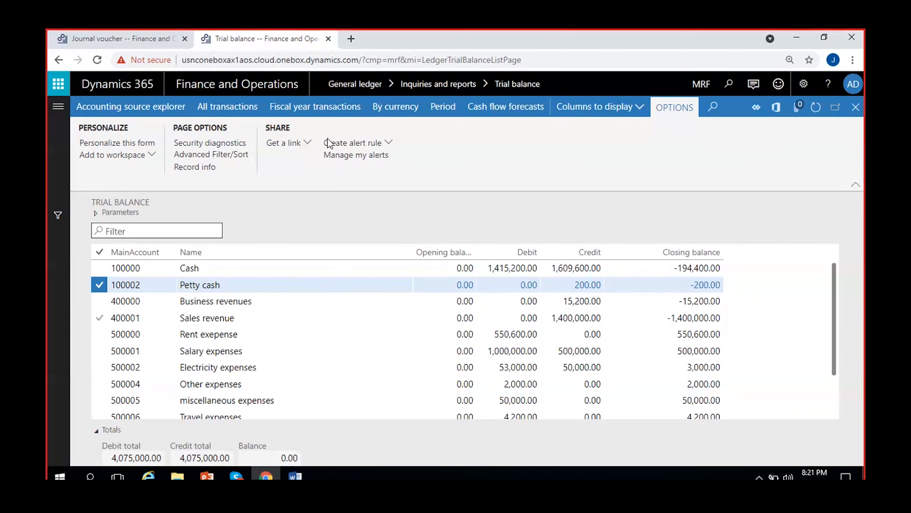
Return to the journal voucher and open its Balance control inquiry.
left_click(149, 42)
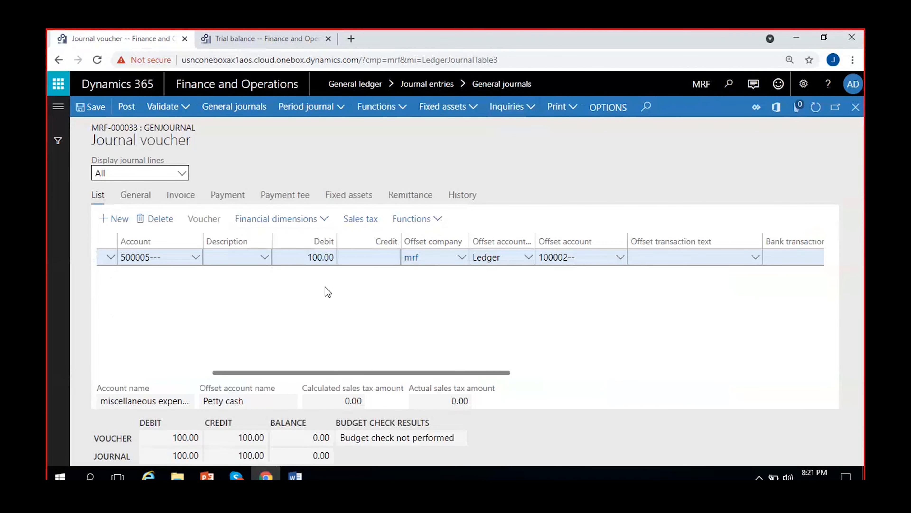
left_click(529, 112)
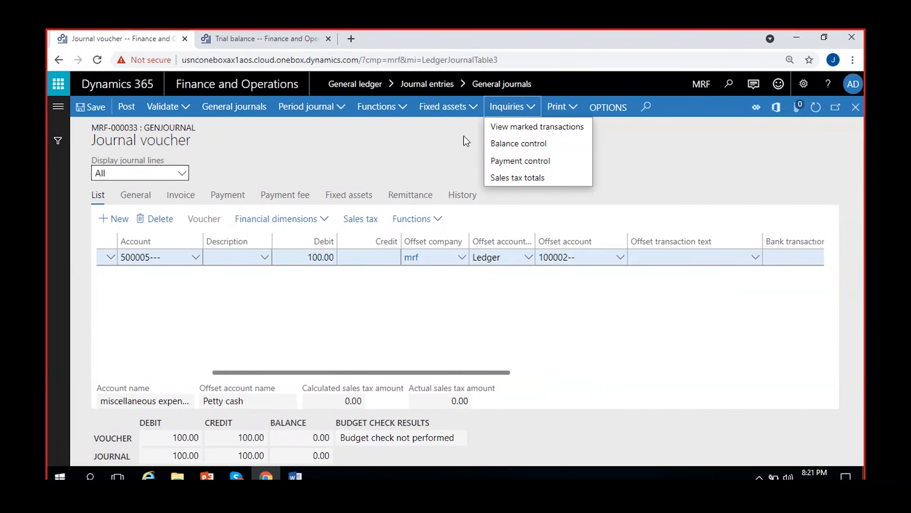
left_click(524, 145)
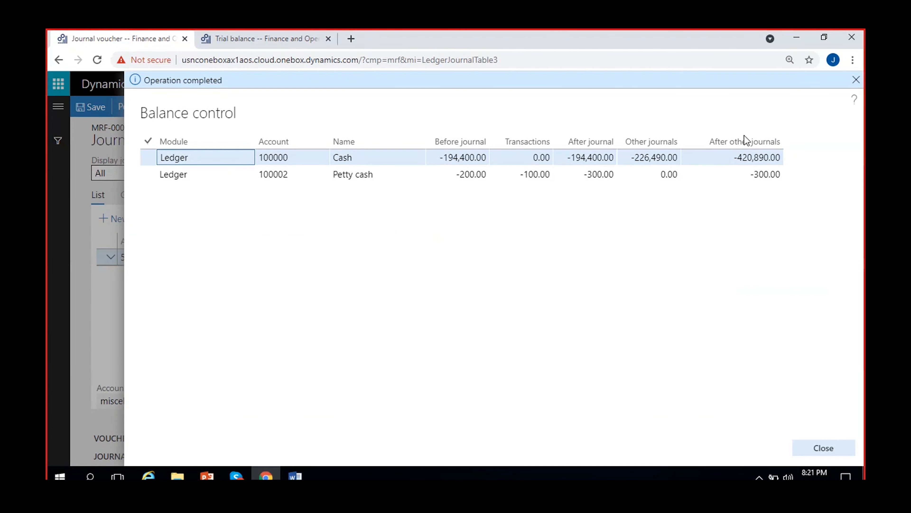
Compare Petty cash's before journal amount in Balance control with its closing balance in the trial balance.
left_click(366, 176)
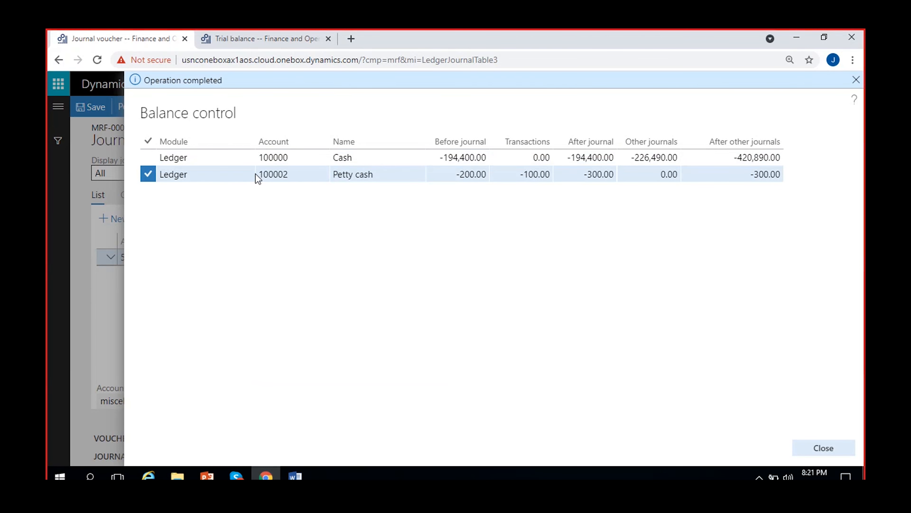
left_click_drag(333, 174, 413, 175)
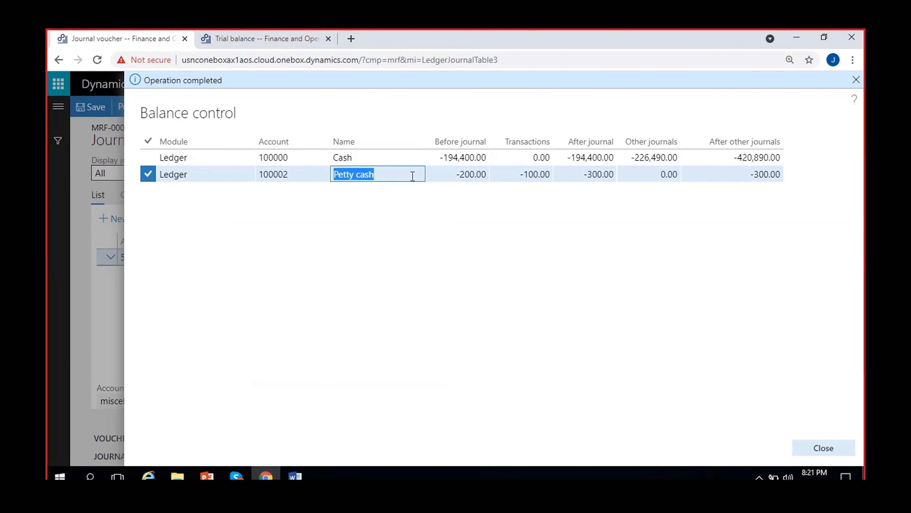
left_click(413, 211)
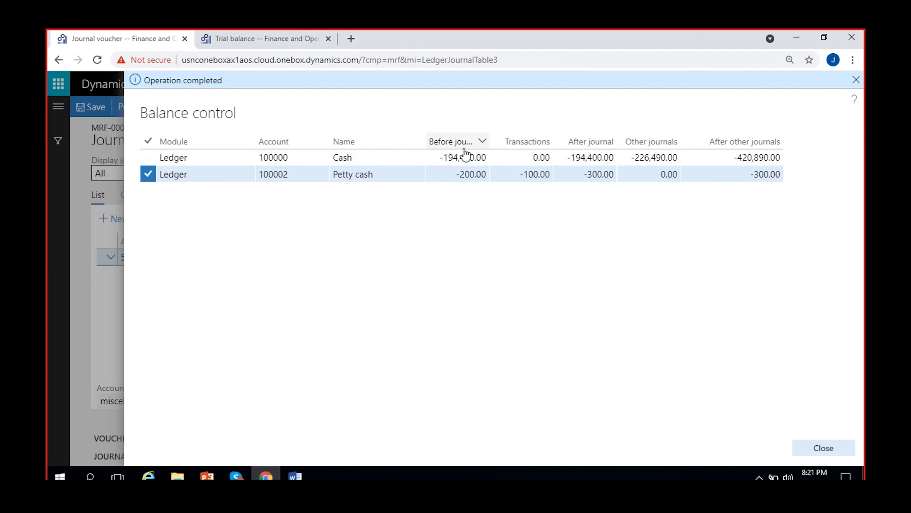
left_click_drag(453, 175, 486, 175)
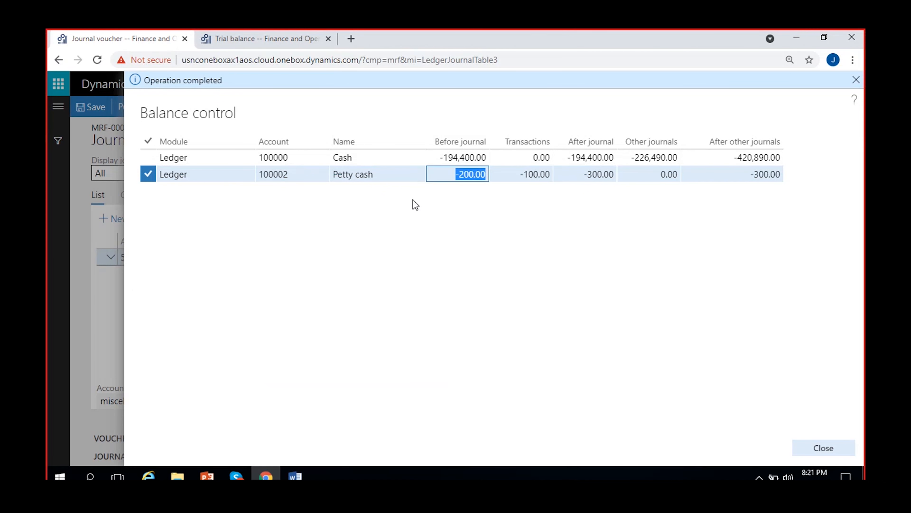
left_click(257, 38)
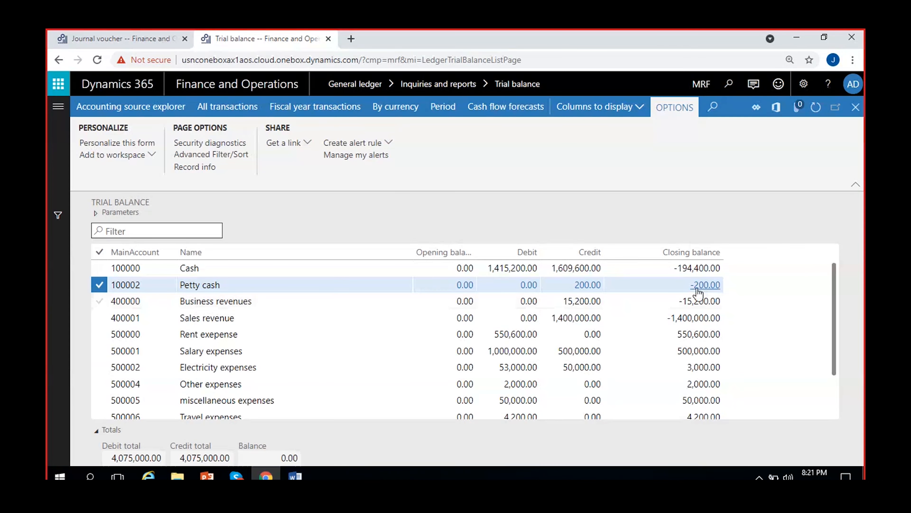
left_click(151, 38)
left_click_drag(448, 175, 490, 177)
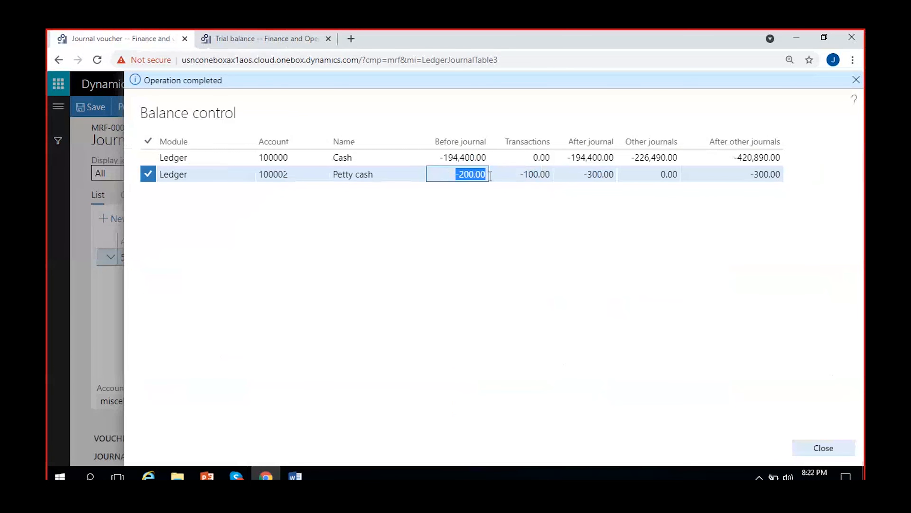
left_click(479, 189)
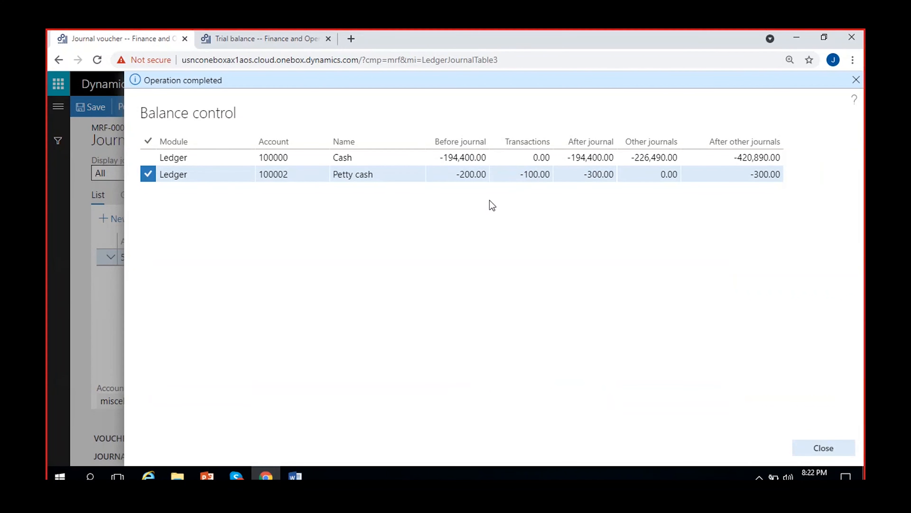
Examine the Petty cash account's transactions and after journal amounts in Balance control.
left_click(518, 171)
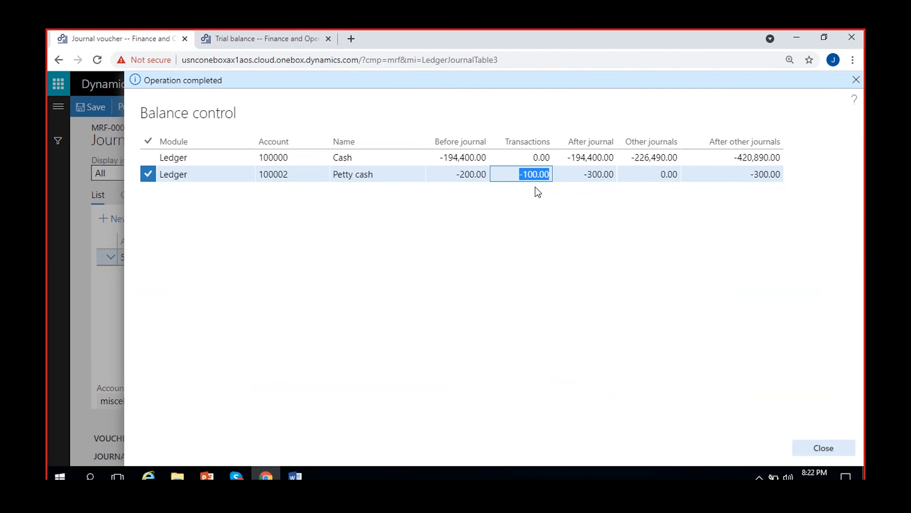
left_click(531, 176)
left_click_drag(521, 174, 617, 178)
left_click(571, 177)
left_click(604, 201)
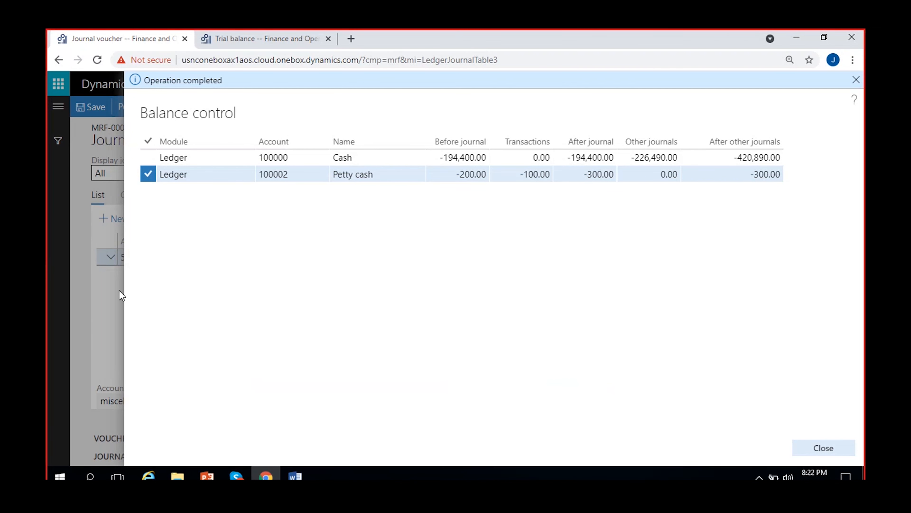
Close the Balance control inquiry, reopen the lines of journal MRF-000033 and reopen their Balance control inquiry.
left_click(808, 447)
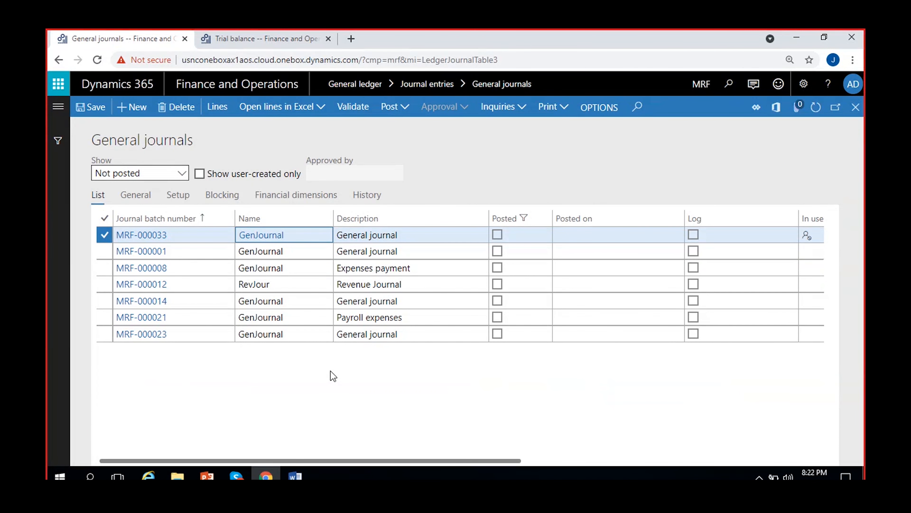
left_click(220, 110)
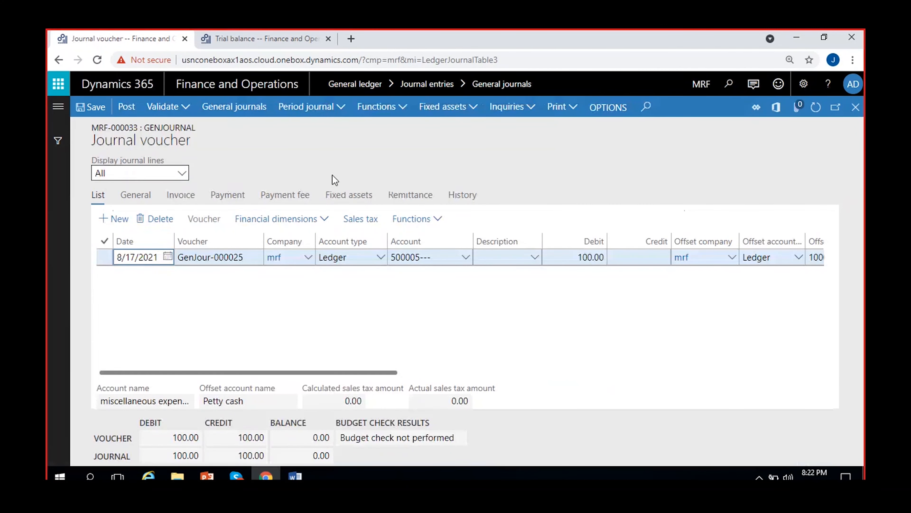
left_click(517, 108)
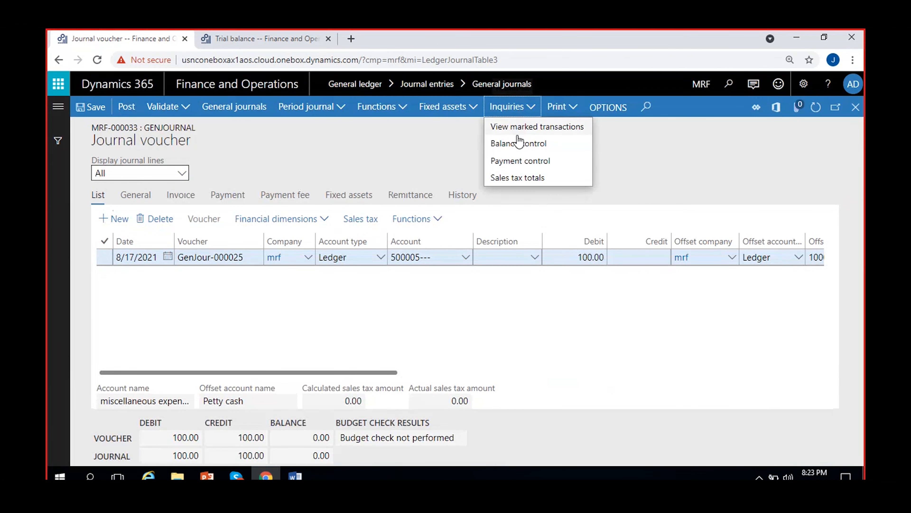
left_click(517, 144)
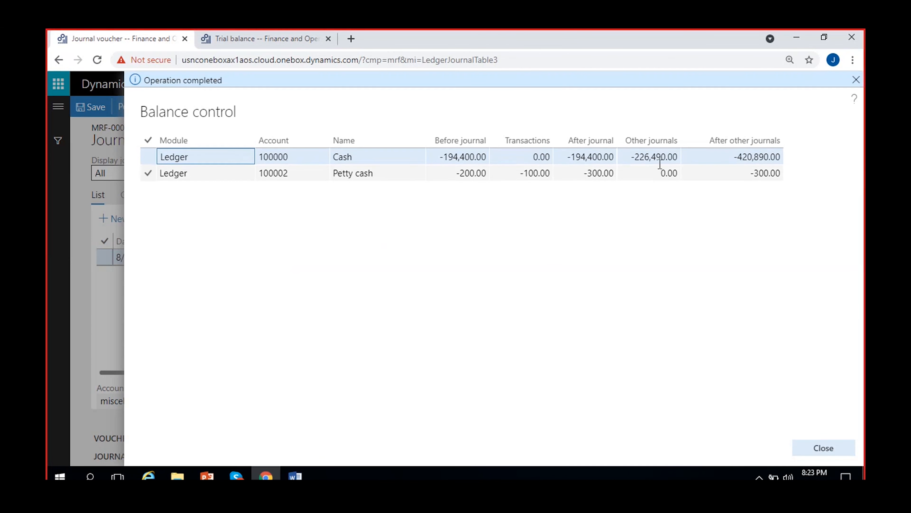
Examine Petty cash's other journals and after other journals amounts, and dismiss the completion message.
left_click(660, 169)
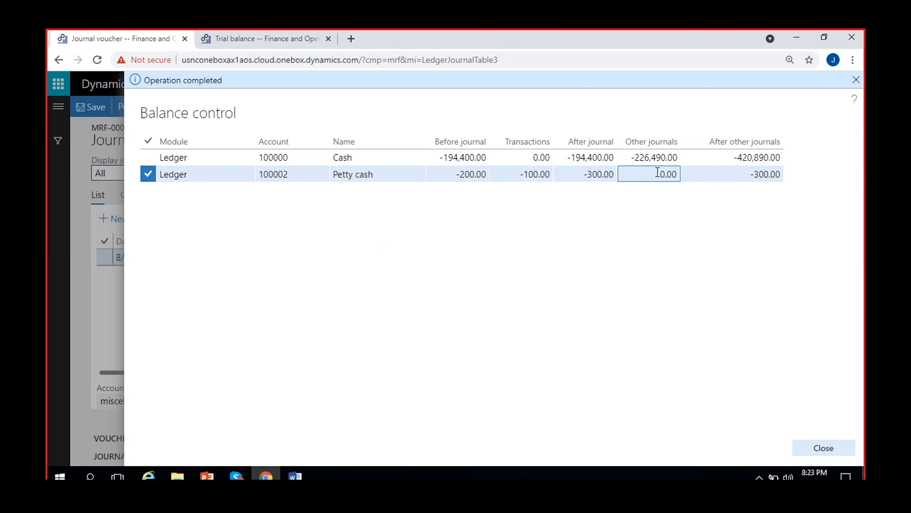
left_click_drag(658, 172, 702, 176)
left_click(161, 318)
left_click_drag(656, 174, 692, 174)
left_click(663, 196)
left_click_drag(751, 174, 796, 181)
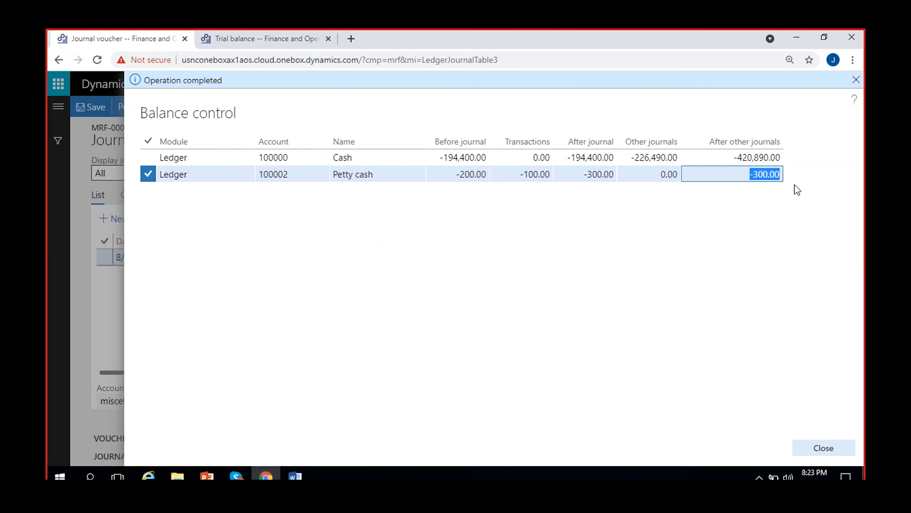
left_click(792, 184)
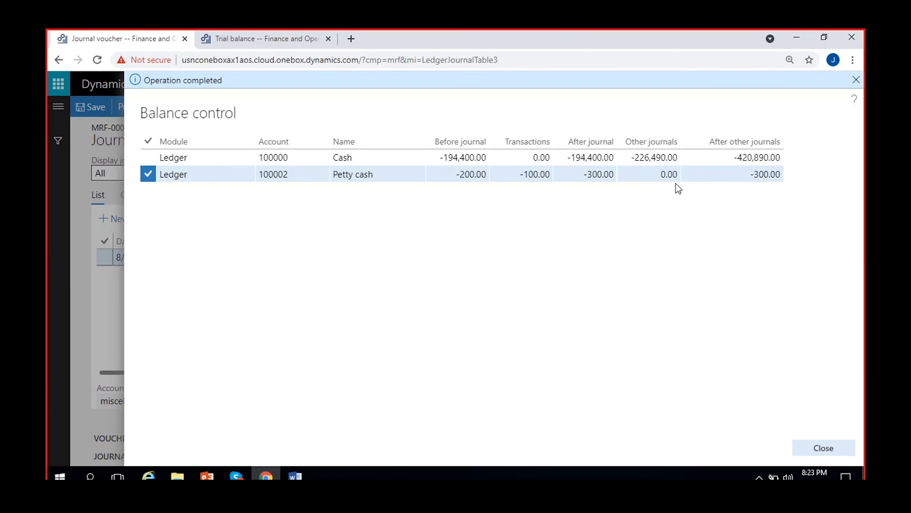
left_click(665, 175)
left_click_drag(664, 175, 795, 179)
left_click(749, 196)
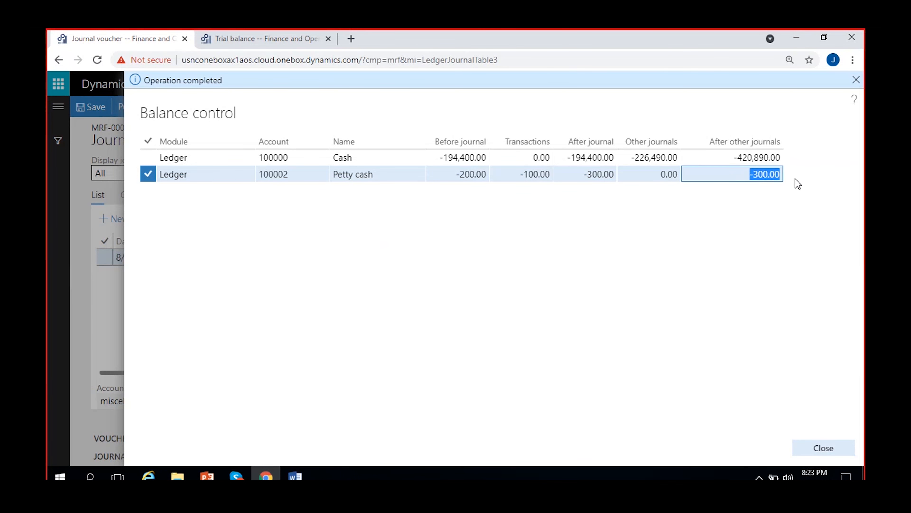
left_click(802, 208)
left_click(856, 81)
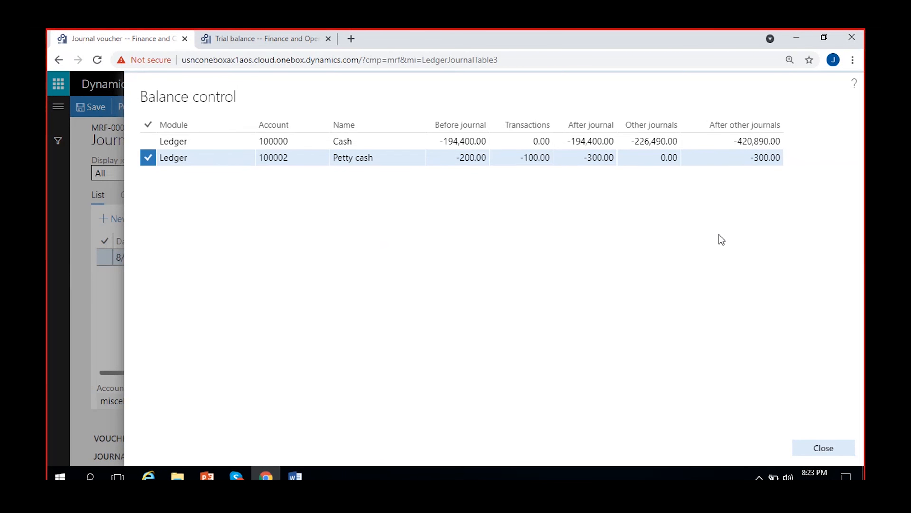
Check Petty cash's transactions amount against its after other journals amount.
left_click_drag(519, 159, 566, 159)
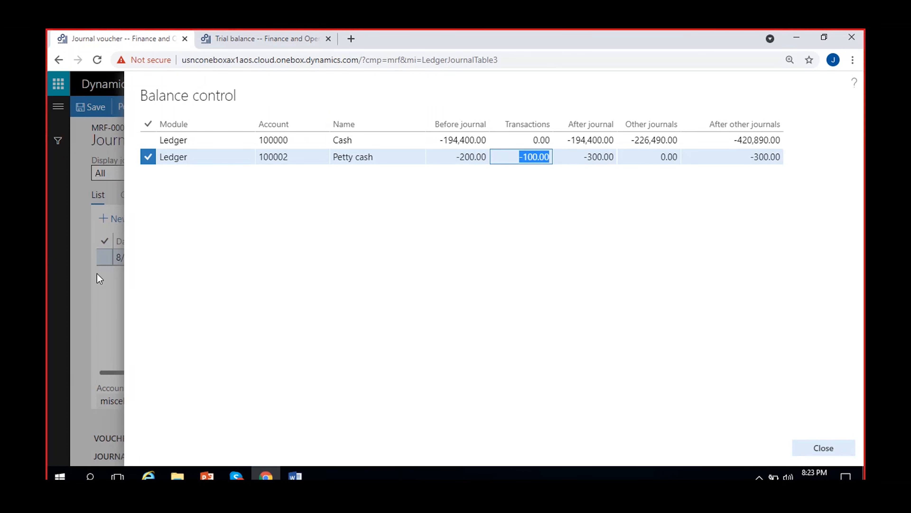
left_click_drag(746, 160, 799, 154)
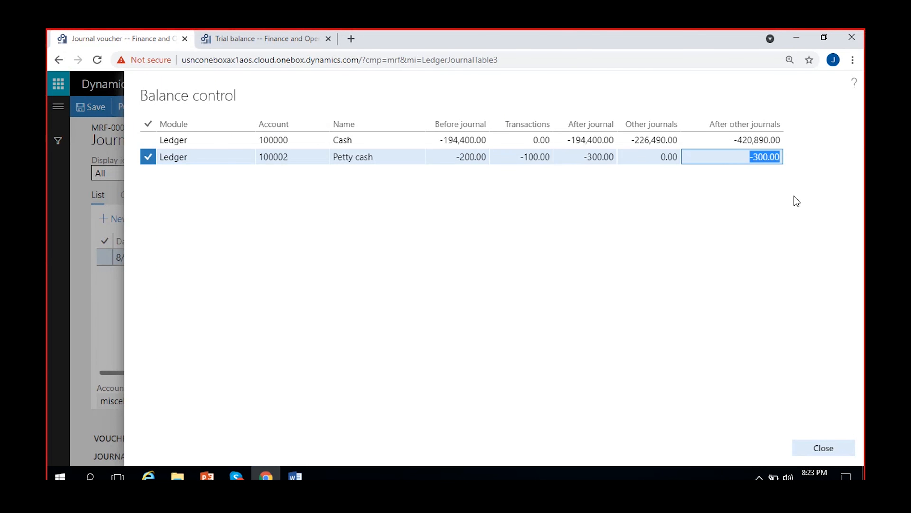
left_click(794, 196)
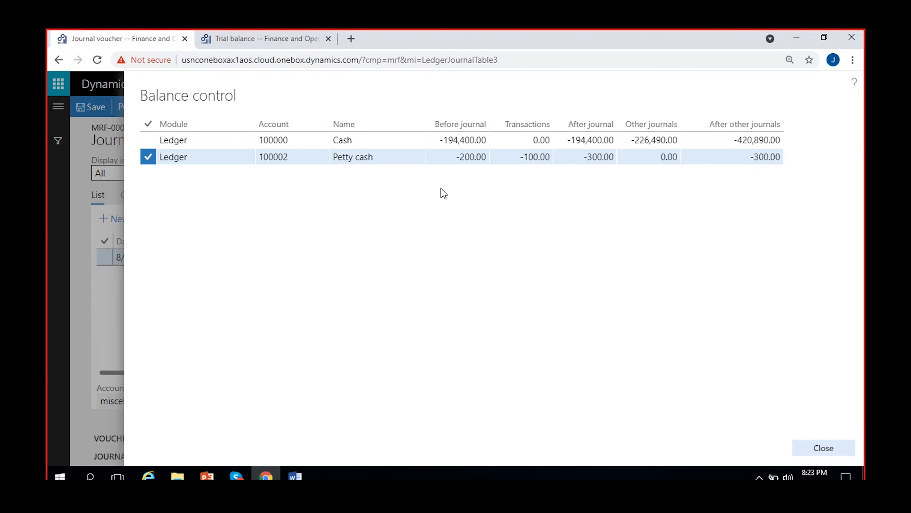
Compare Cash's before journal amount with the trial balance, check its transactions amount, and close the Balance control inquiry.
left_click(454, 138)
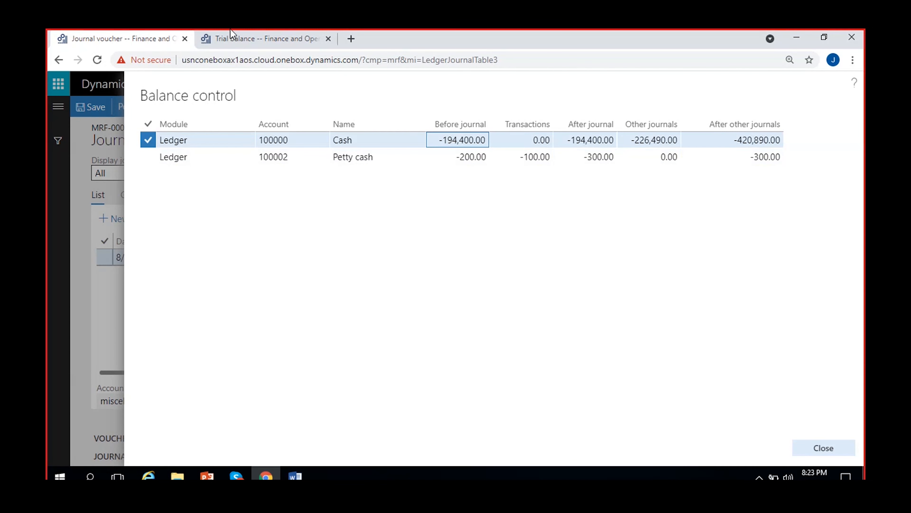
left_click(230, 35)
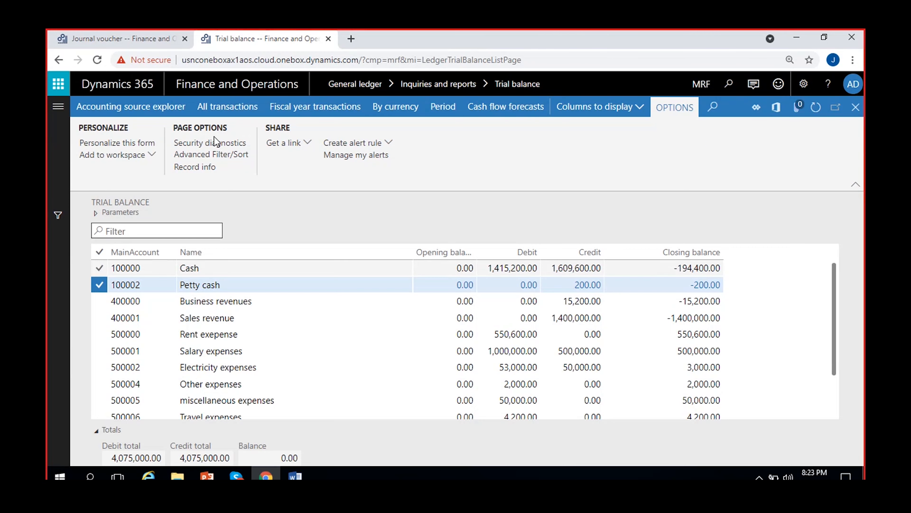
left_click(154, 36)
left_click_drag(441, 138, 488, 140)
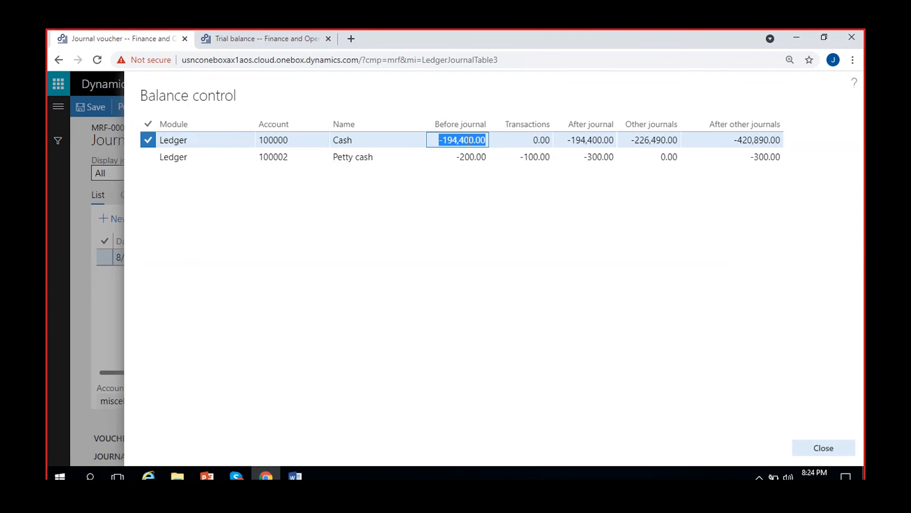
left_click(524, 140)
left_click_drag(533, 140, 551, 139)
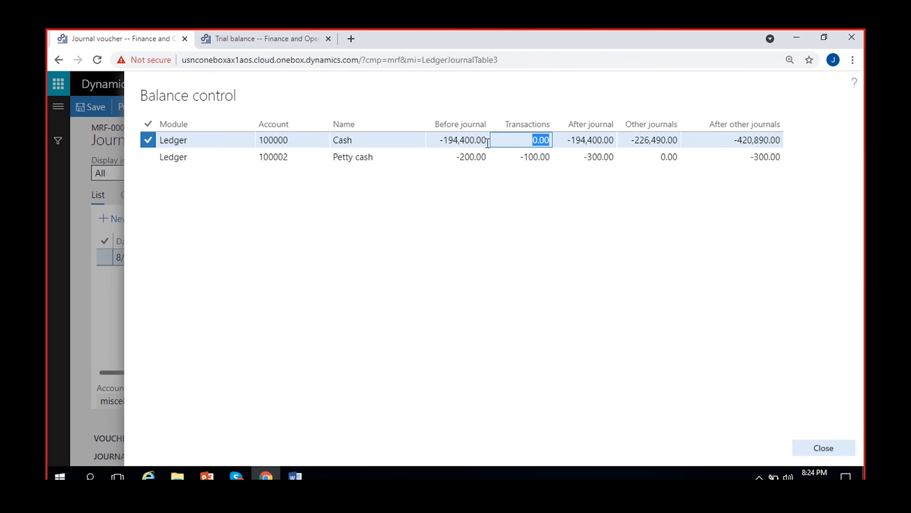
left_click(825, 444)
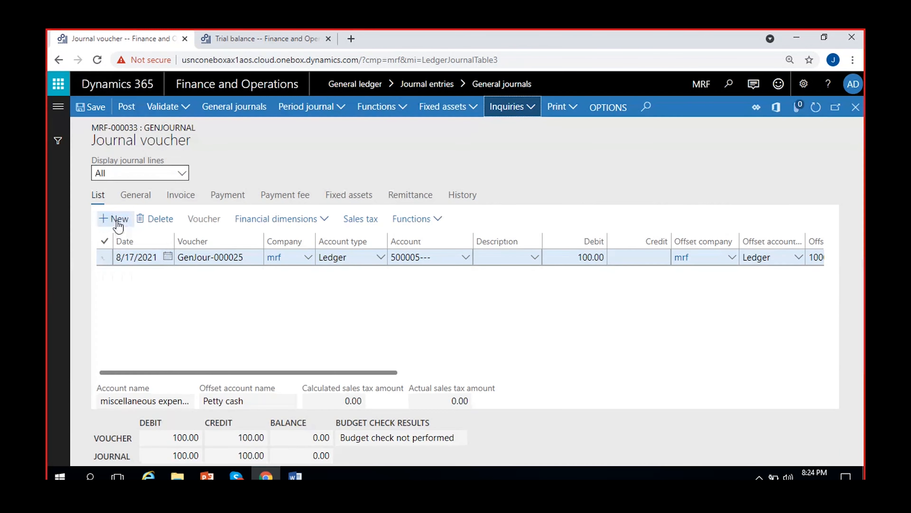
Add a journal line for the rent expense account 500000 with a debit of 1,000.
left_click(116, 222)
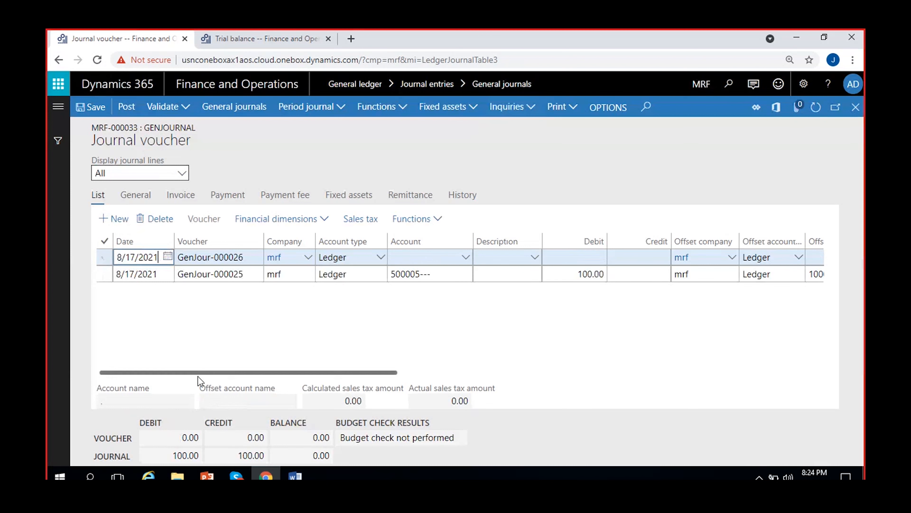
left_click(469, 257)
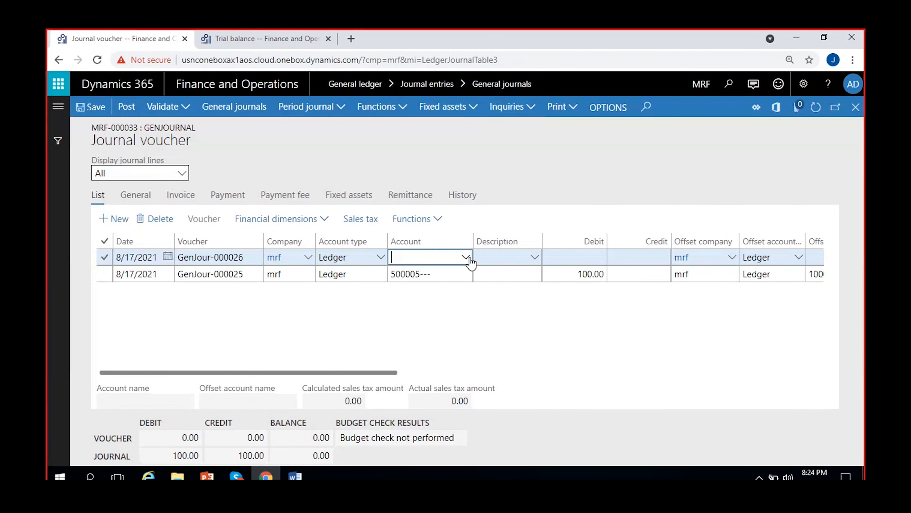
type("rent--")
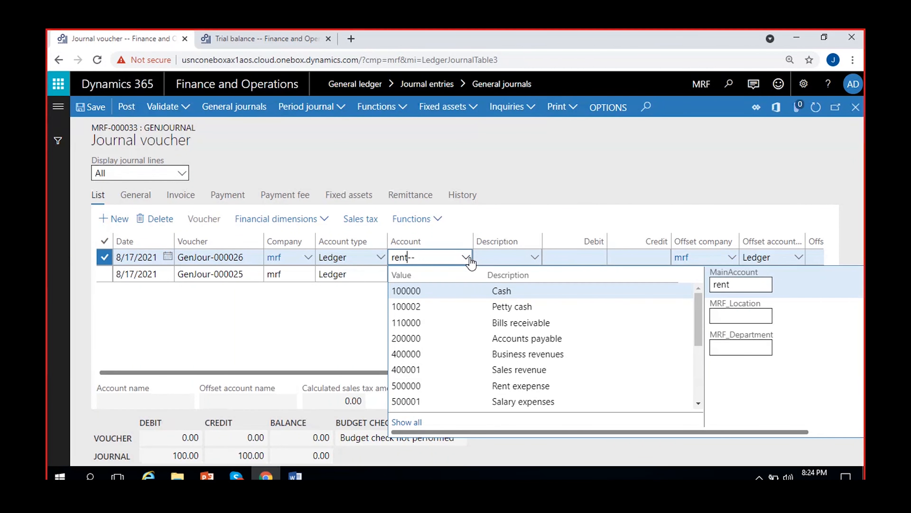
left_click(406, 291)
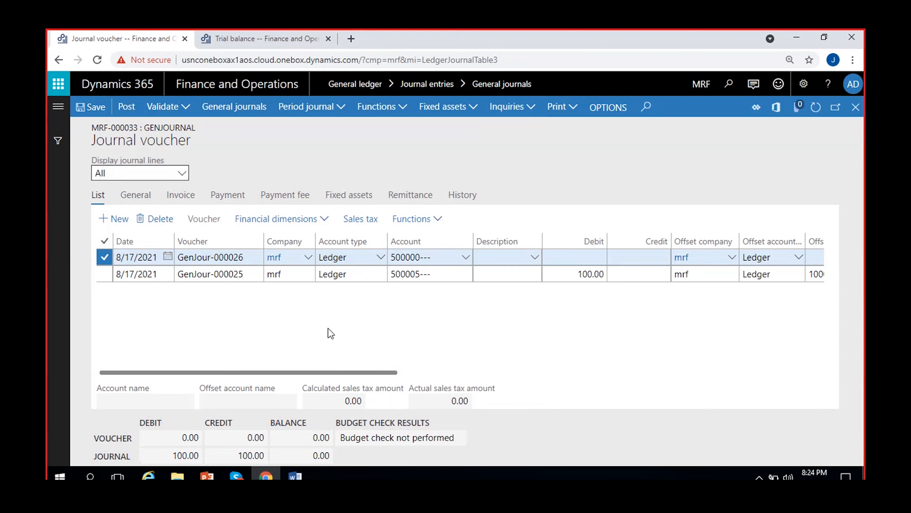
left_click(566, 256)
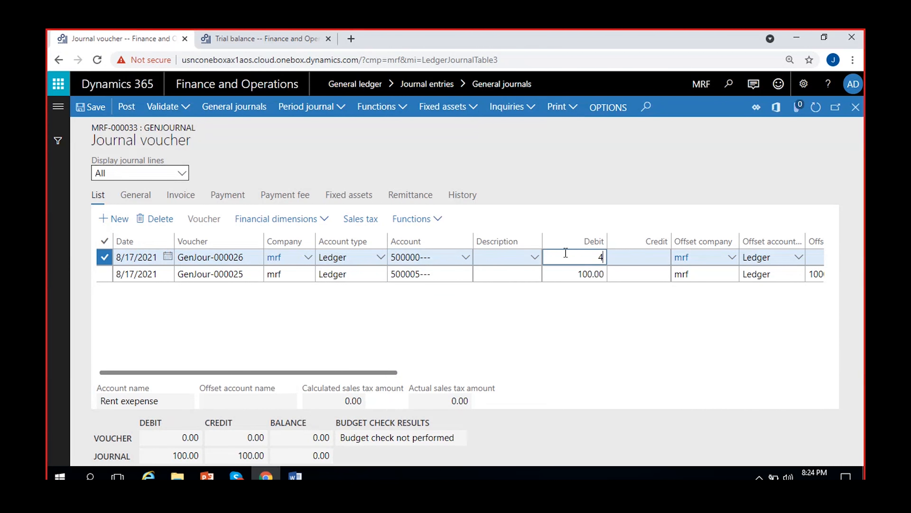
type("1000")
Set the rent line's offset account to 100000 Cash and save the journal.
scroll(639, 328, "right", 5)
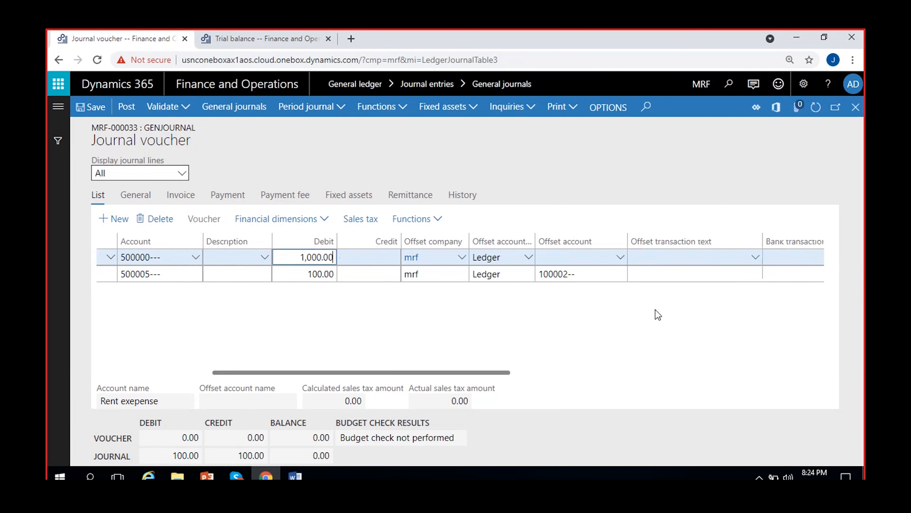
left_click(618, 257)
left_click(620, 257)
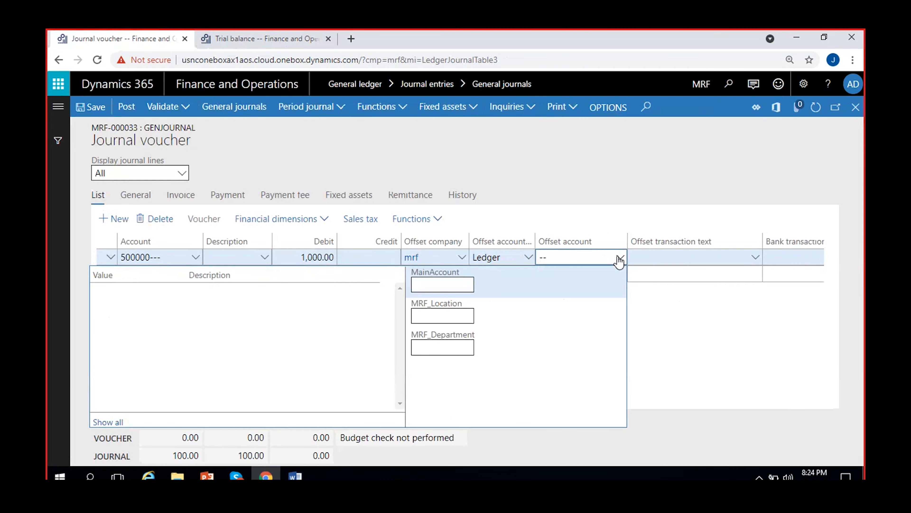
left_click(317, 291)
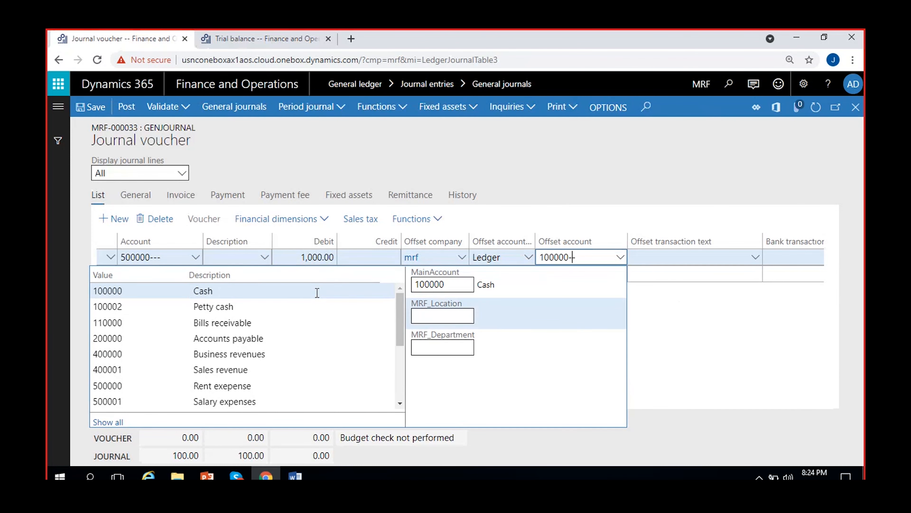
left_click(778, 330)
left_click(79, 112)
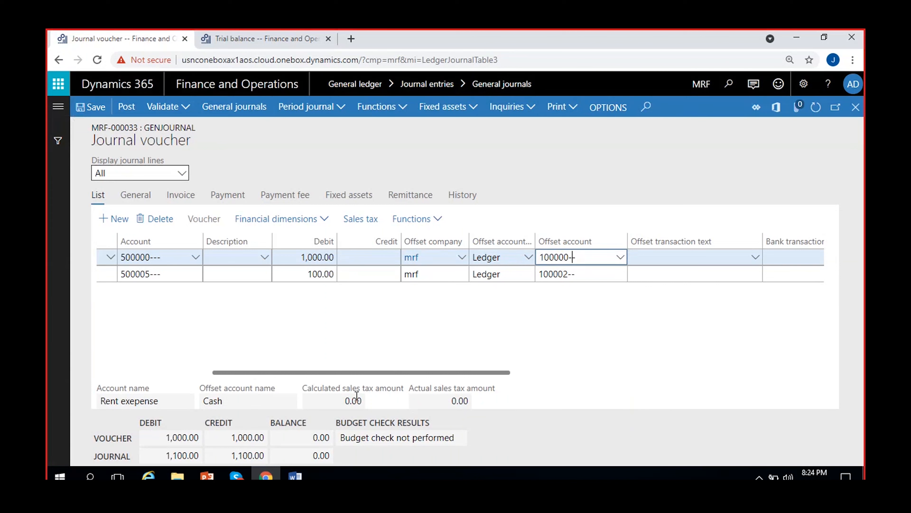
Open the journal's Balance control inquiry, examine Cash's transactions amount, and dismiss the completion message.
left_click_drag(356, 371, 154, 364)
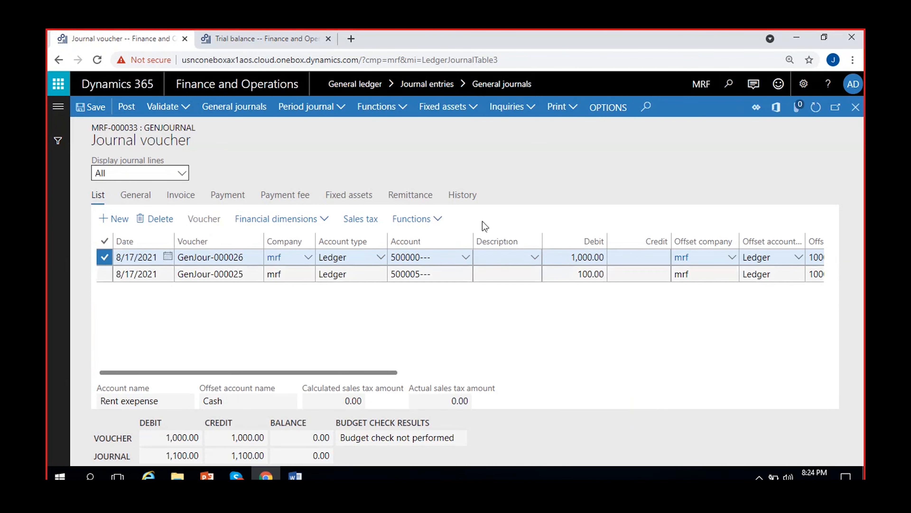
left_click(510, 106)
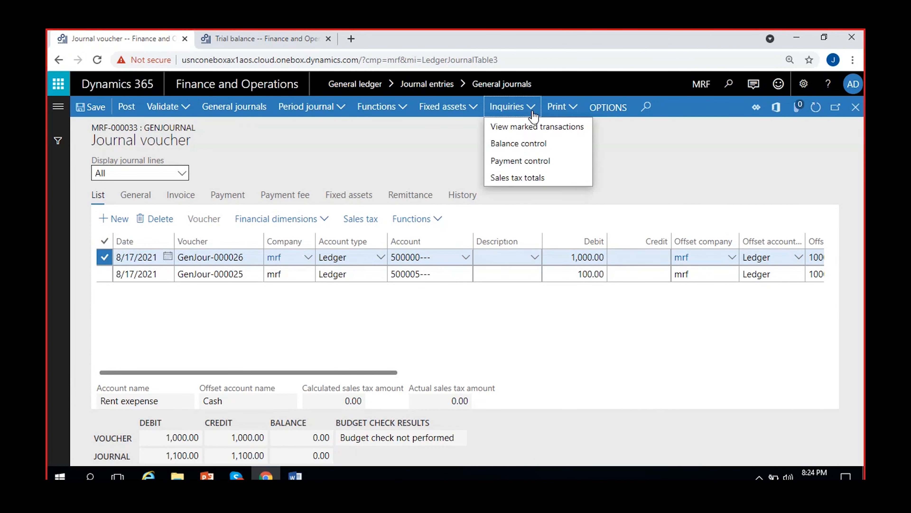
left_click(515, 145)
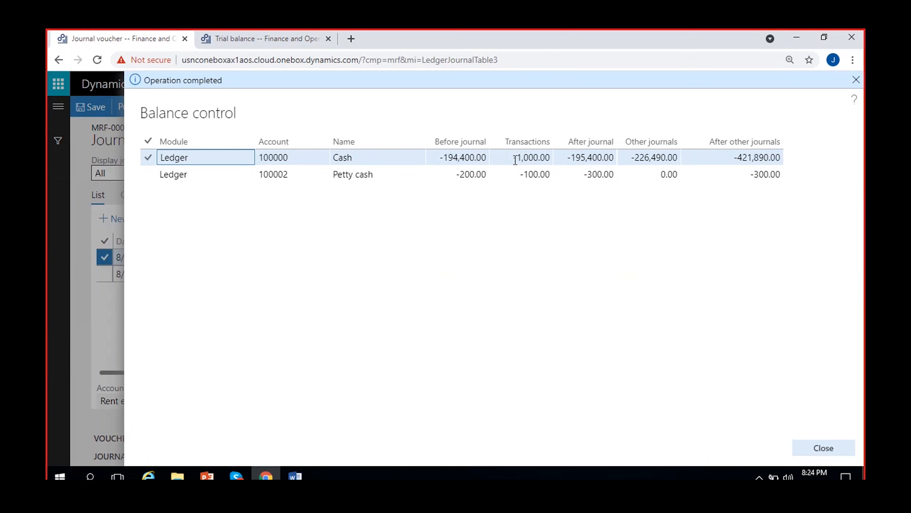
left_click(514, 160)
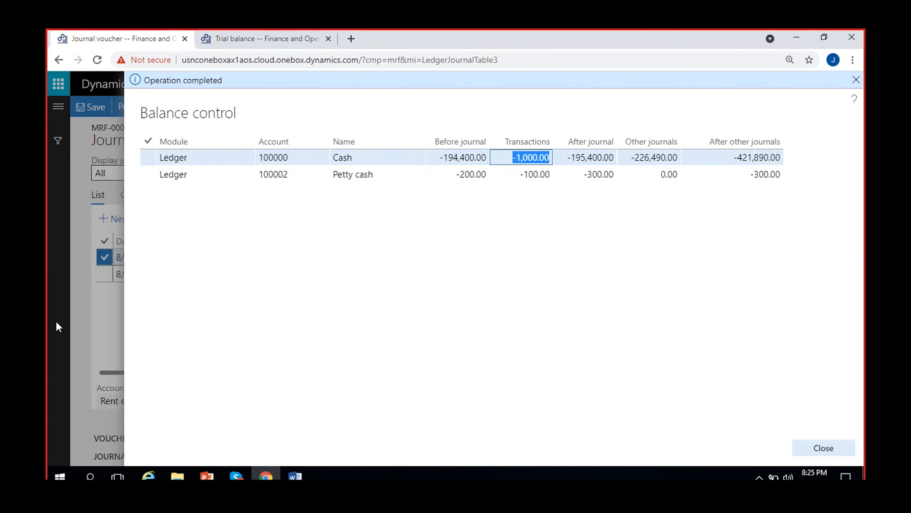
left_click(517, 158)
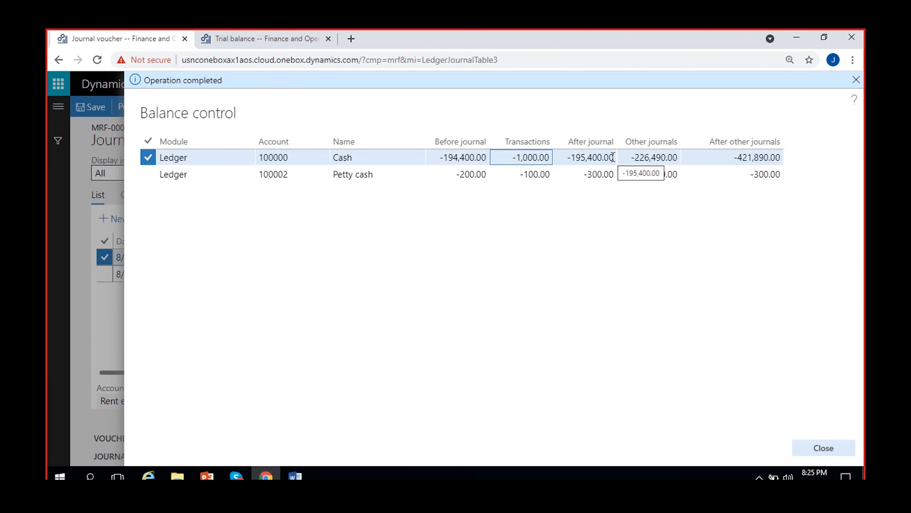
left_click(856, 80)
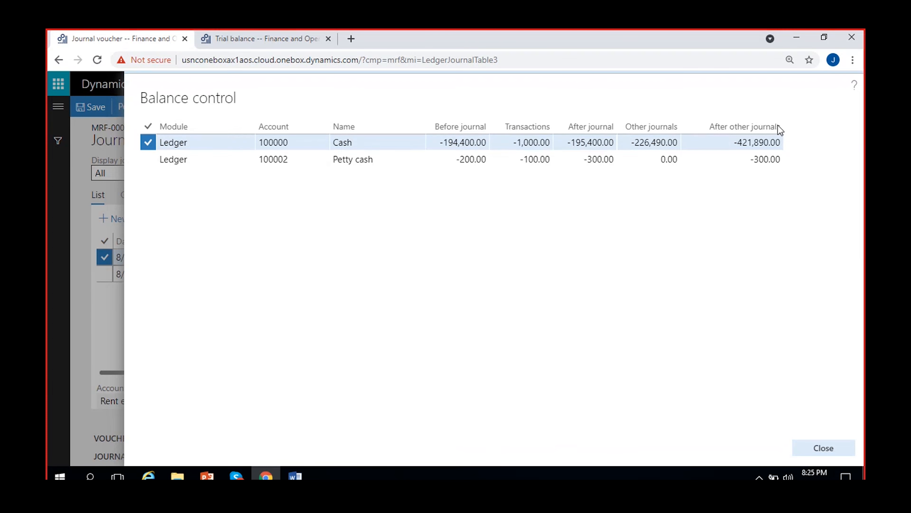
Examine Cash's other journals and after other journals amounts in Balance control.
left_click(631, 140)
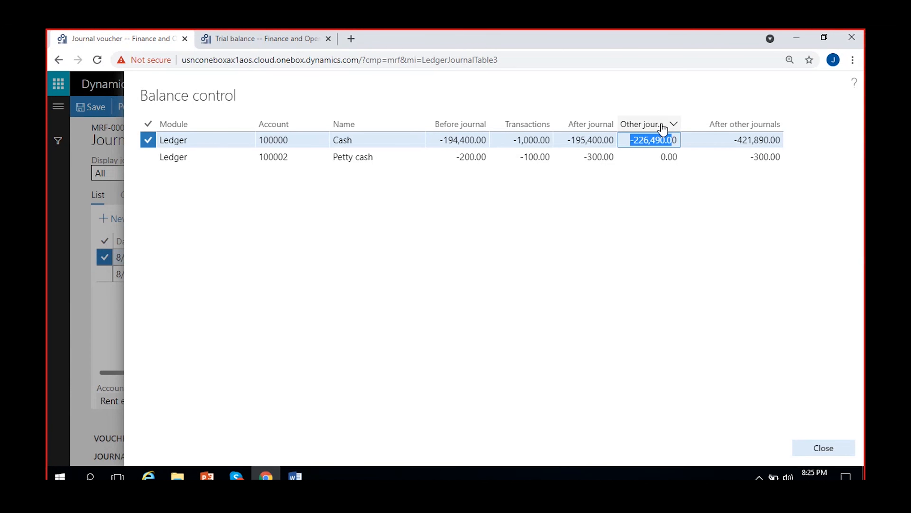
left_click(650, 139)
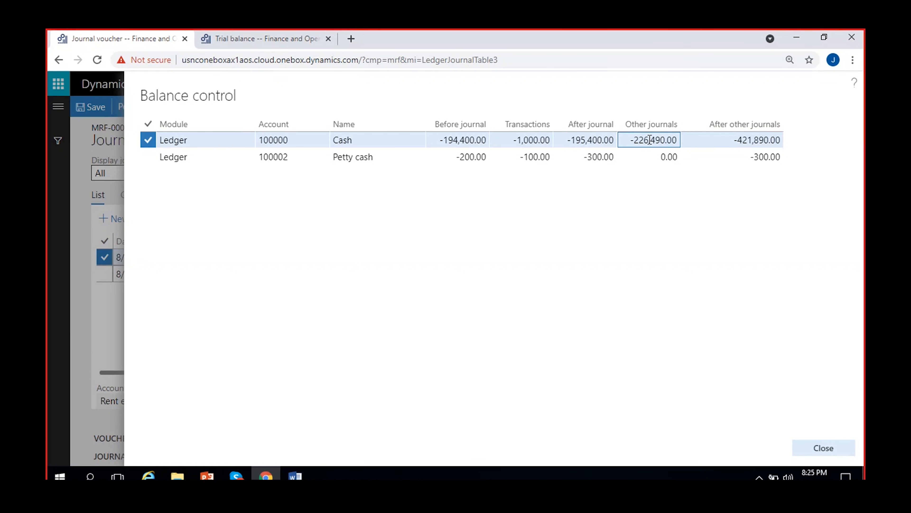
left_click_drag(632, 139, 687, 138)
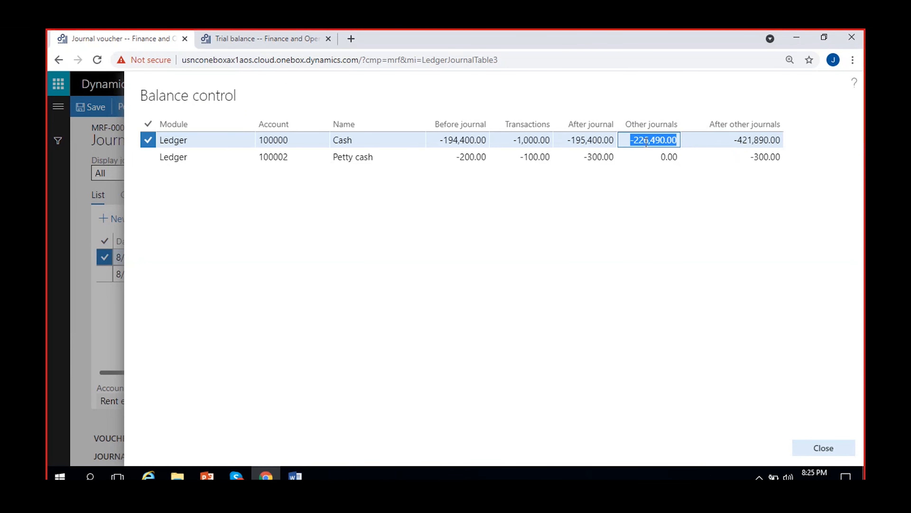
left_click(636, 141)
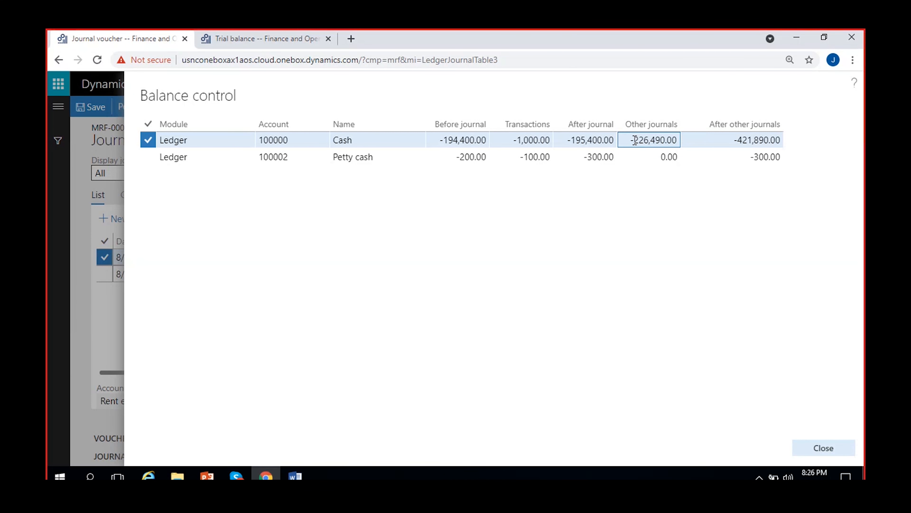
left_click_drag(635, 140, 677, 140)
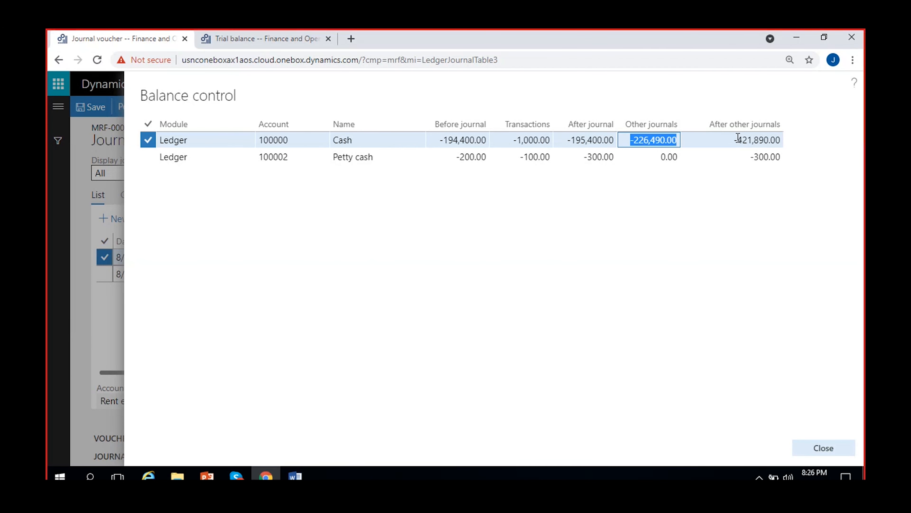
left_click_drag(735, 140, 802, 176)
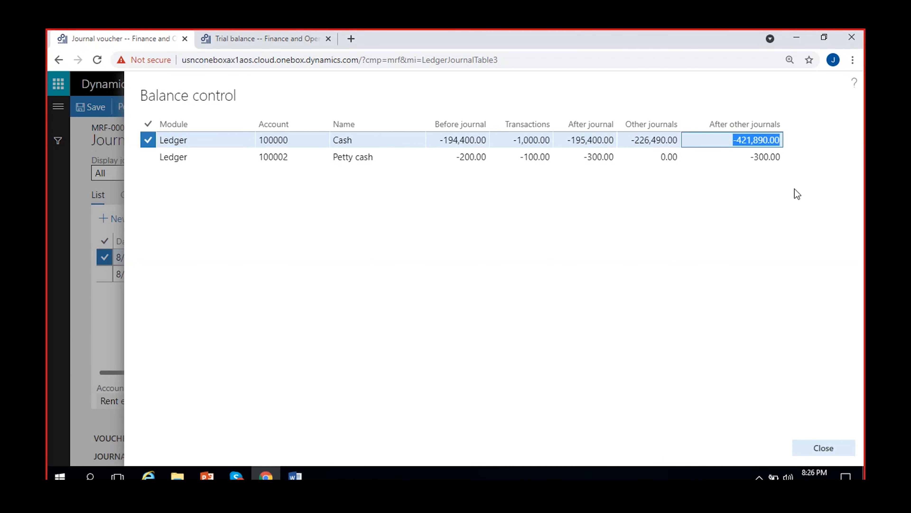
left_click(660, 141)
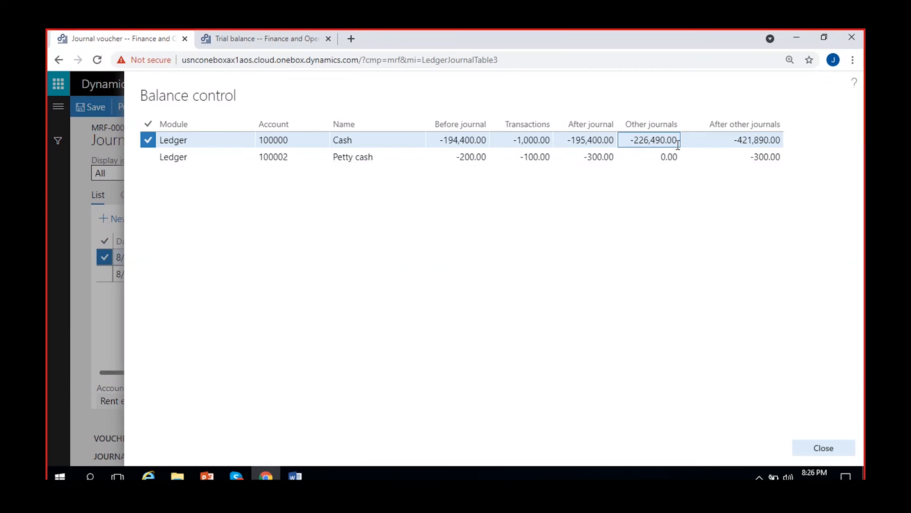
left_click(735, 140)
left_click_drag(736, 140, 806, 156)
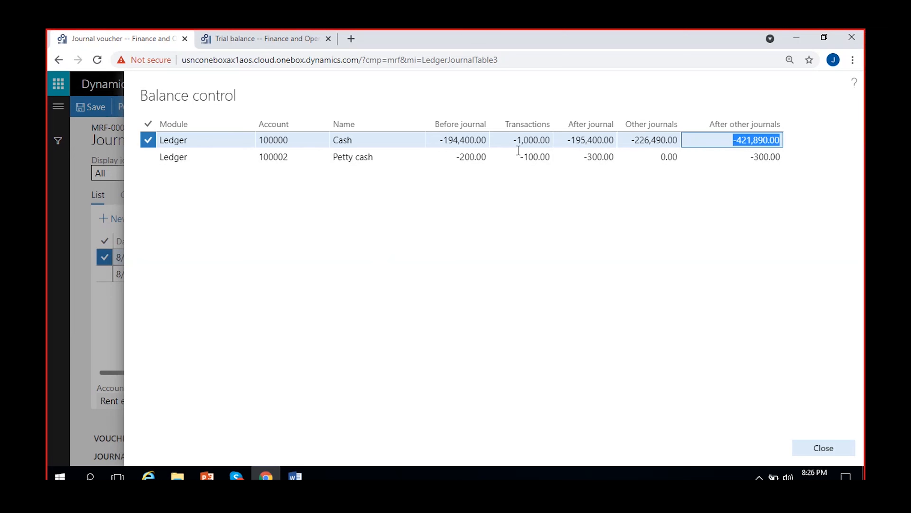
Check Cash's before journal amount against its closing balance in the trial balance and return to Balance control.
left_click_drag(442, 141, 498, 140)
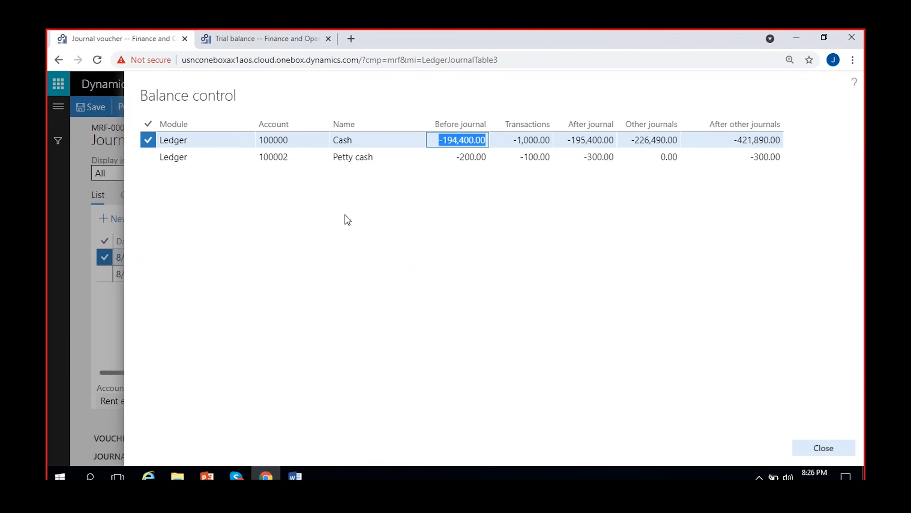
left_click(289, 31)
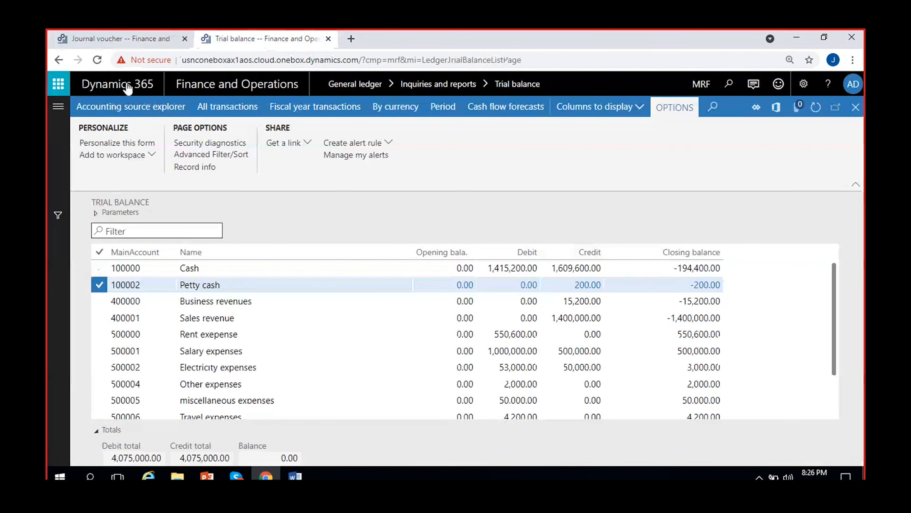
left_click(119, 38)
left_click(500, 209)
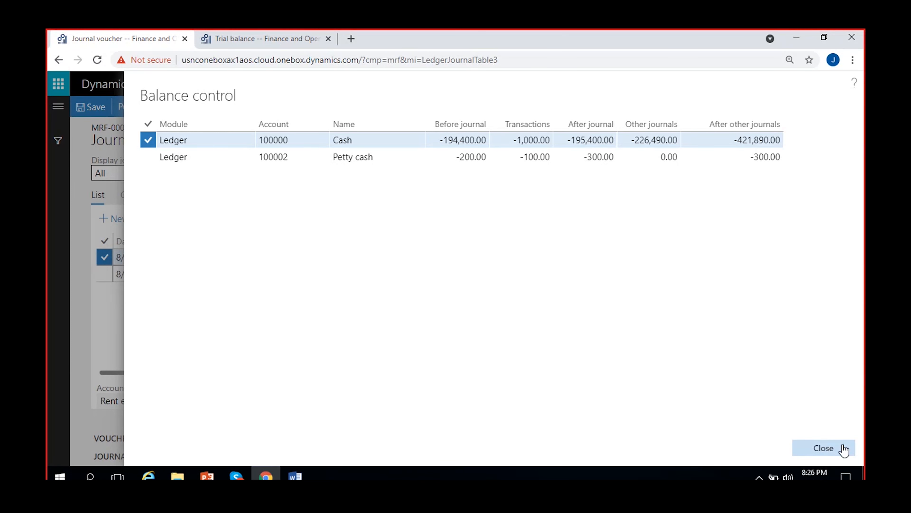
Switch back to the trial balance and open the General ledger's Balance control accounts list from there.
left_click(229, 37)
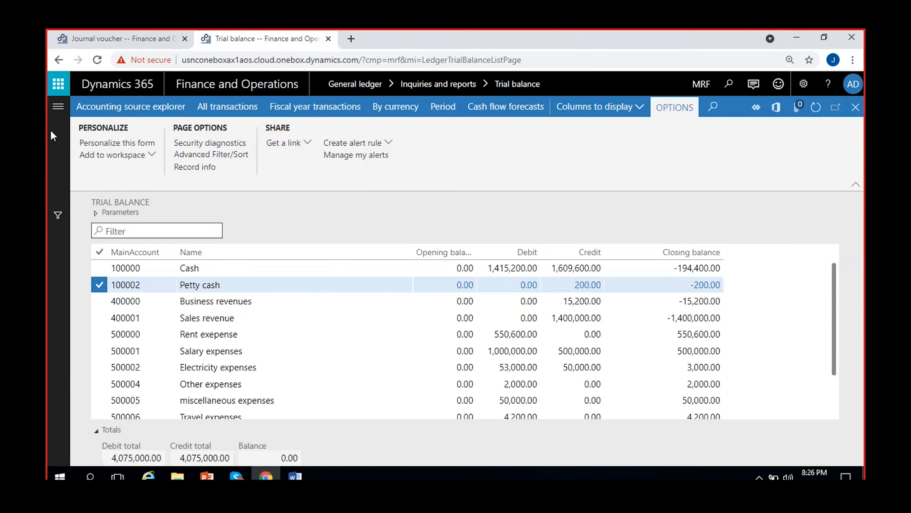
left_click(53, 113)
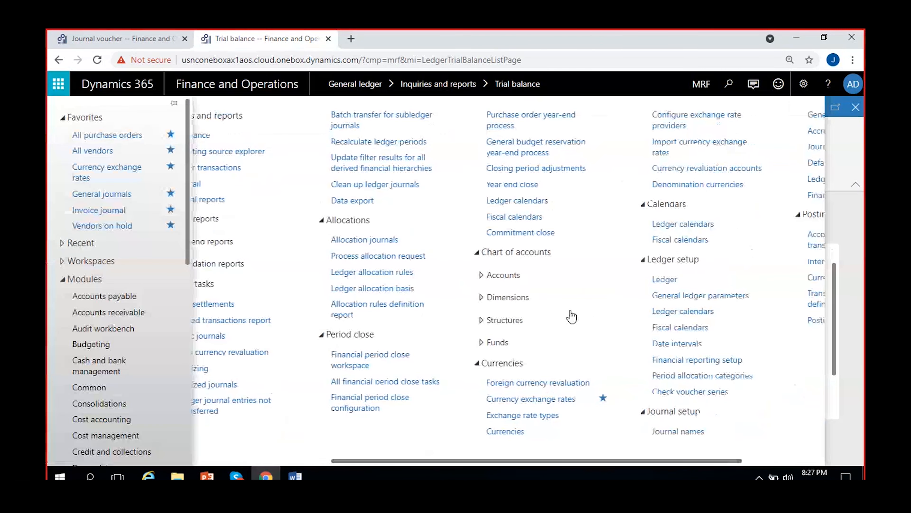
left_click(535, 274)
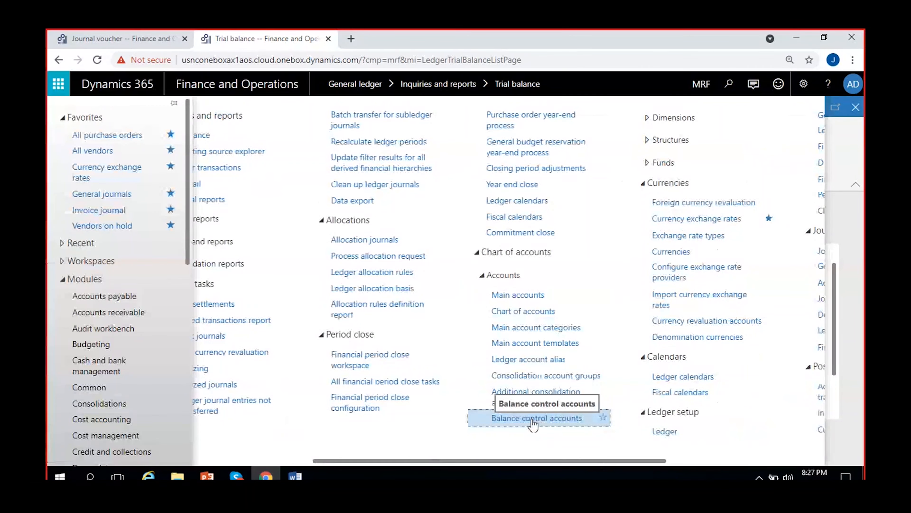
left_click(533, 418)
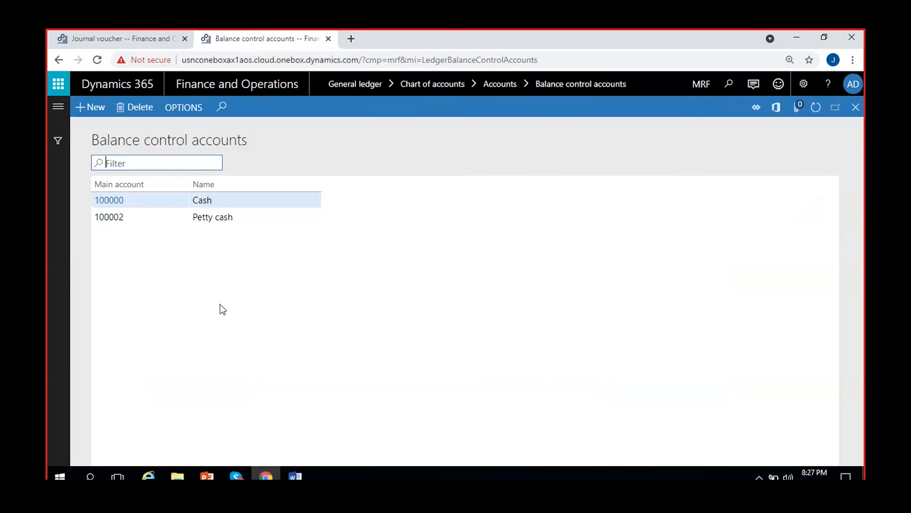
Return to the general journal voucher and switch the legal entity to USMF.
left_click(134, 30)
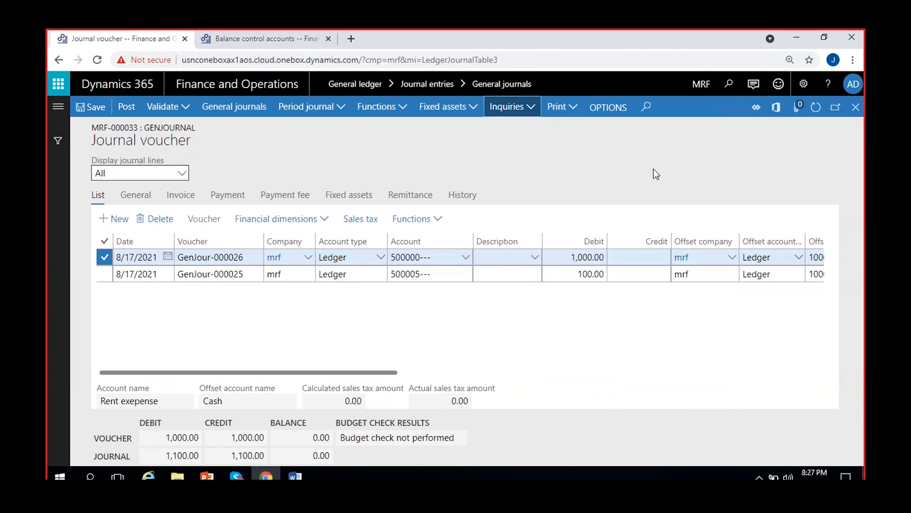
left_click(701, 85)
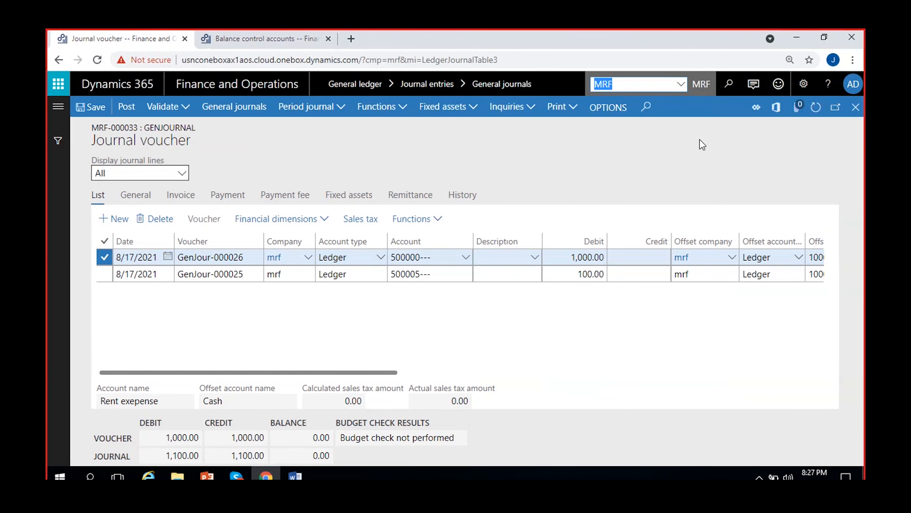
type("USMF")
key("Return")
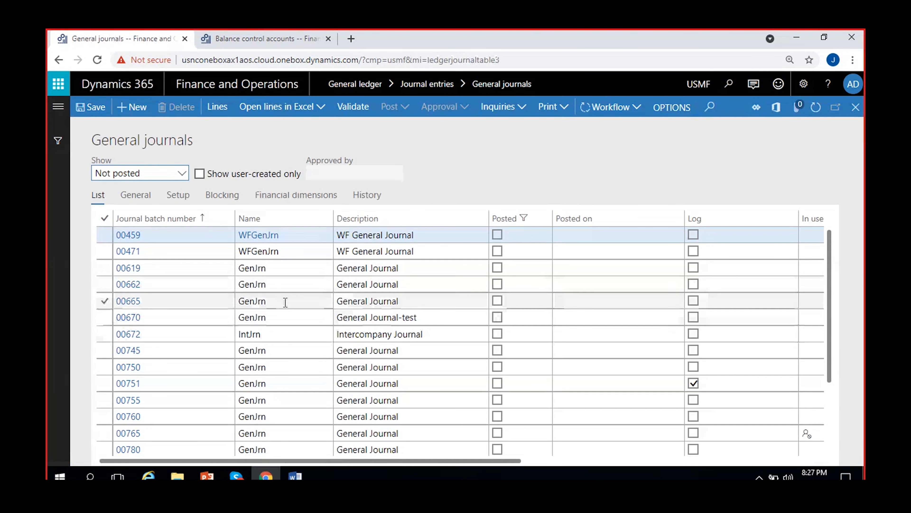
Open the lines of journal 00665 and its Balance control inquiry, and dismiss the completion message.
left_click(302, 297)
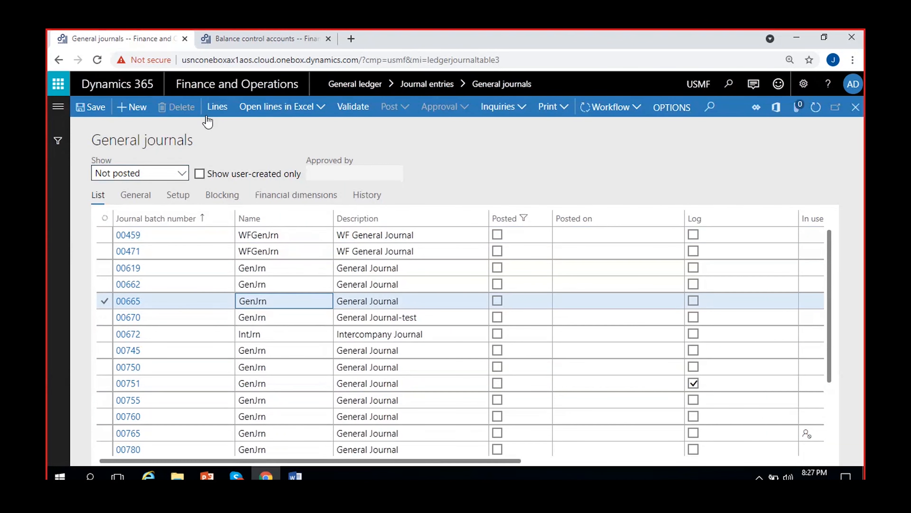
left_click(218, 108)
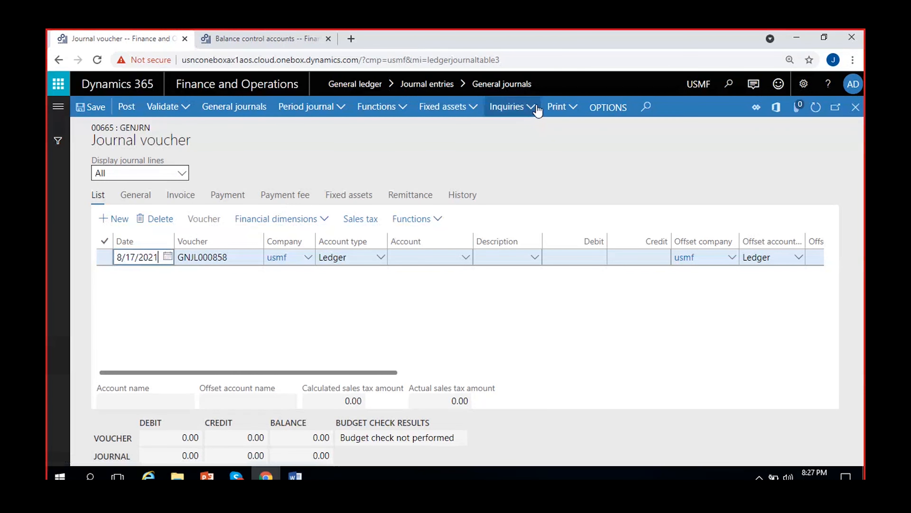
left_click(531, 107)
left_click(499, 143)
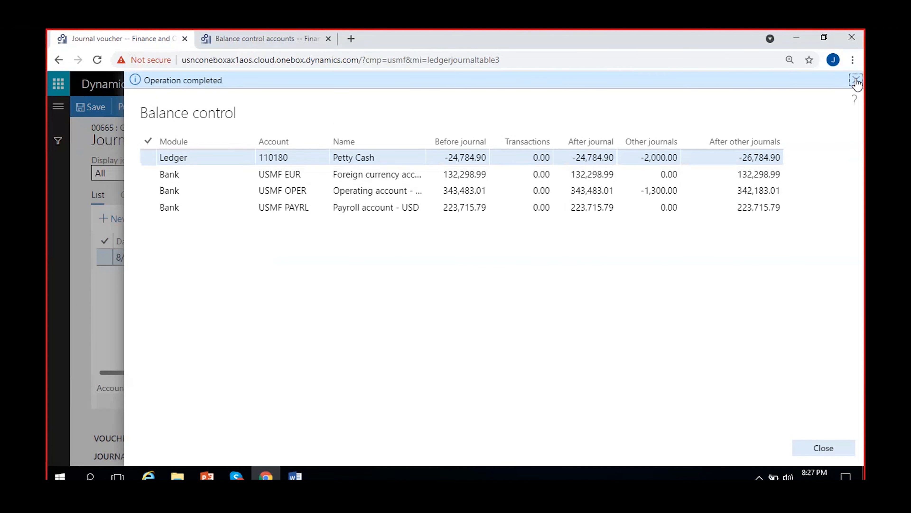
left_click(854, 81)
Examine the Petty Cash ledger account and the bank accounts in Balance control, and close the inquiry.
left_click(297, 141)
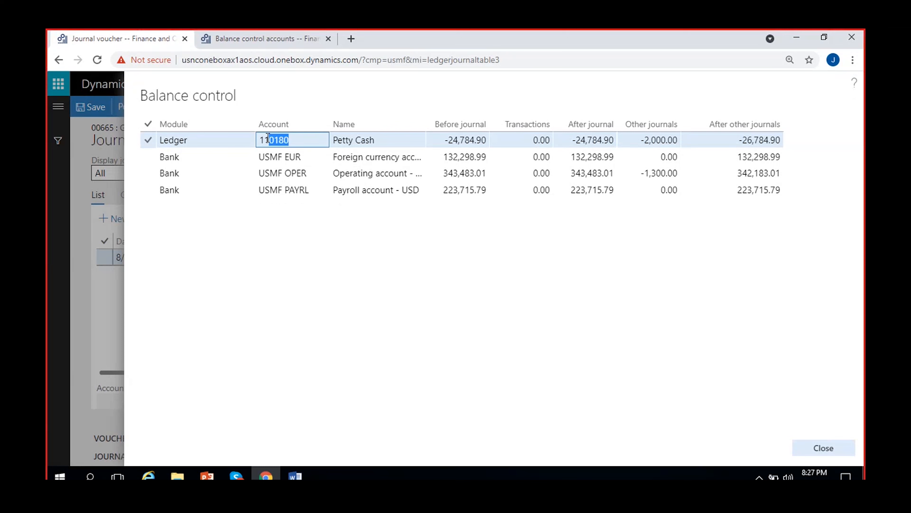
left_click(303, 141)
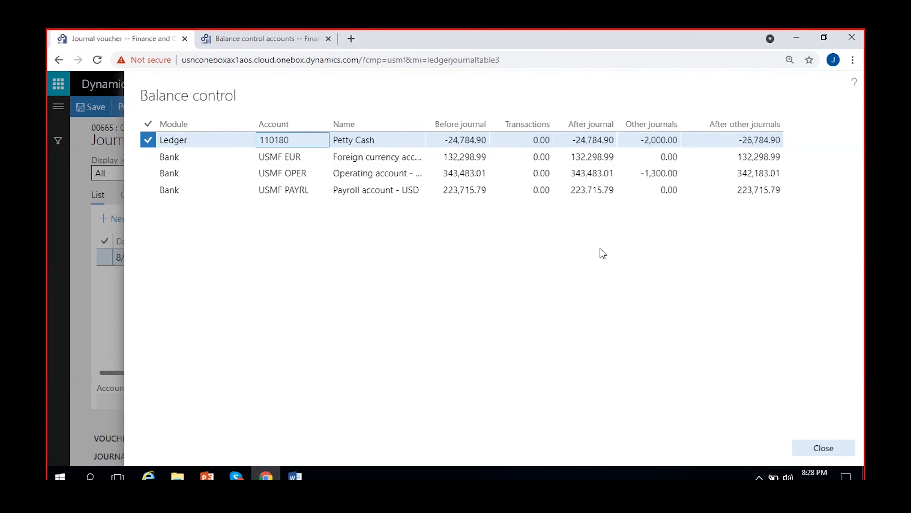
left_click(684, 234)
left_click(828, 447)
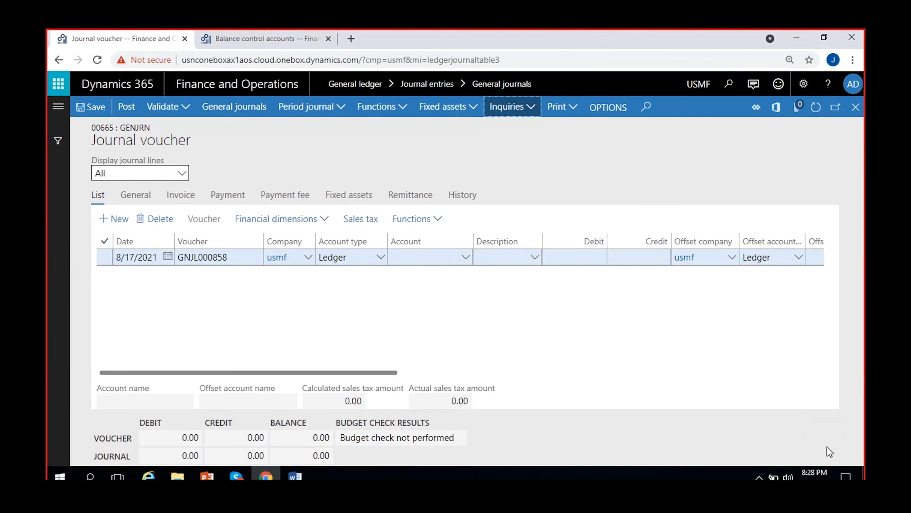